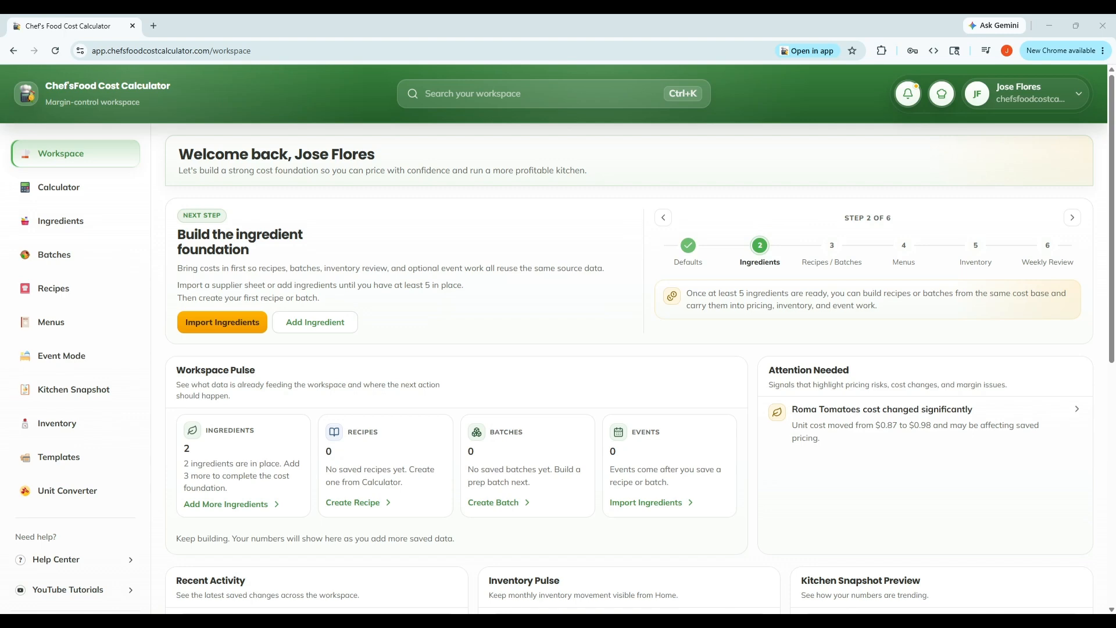
Step: Download the ingredient import template from the ingredient import page and open it in Excel for editing
{"action": "left_click", "coordinate": [67, 229]}
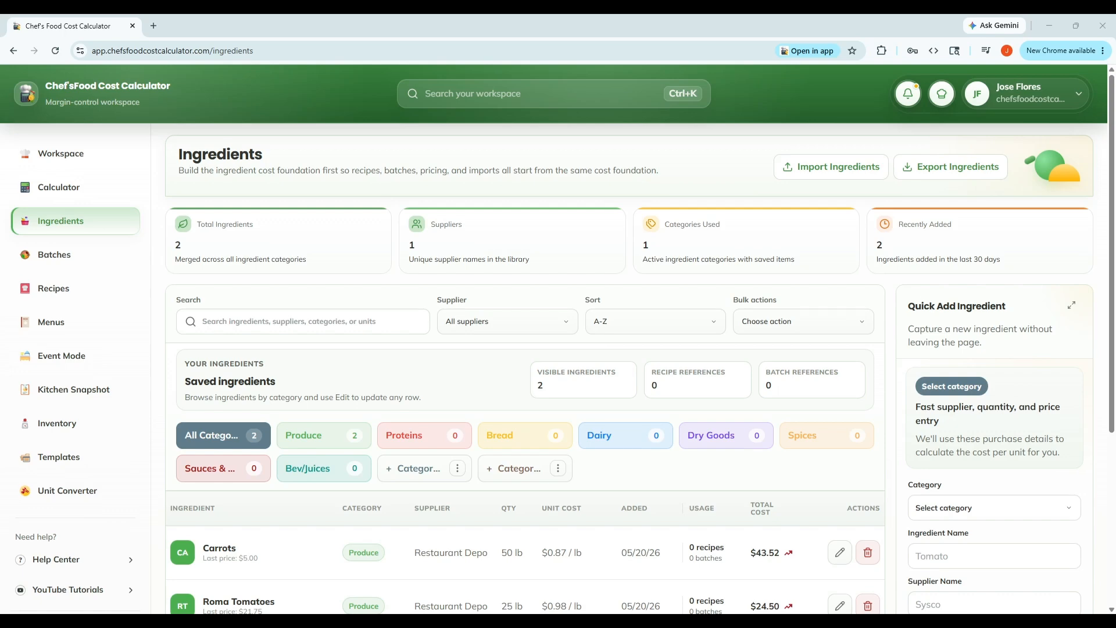
{"action": "left_click", "coordinate": [839, 176]}
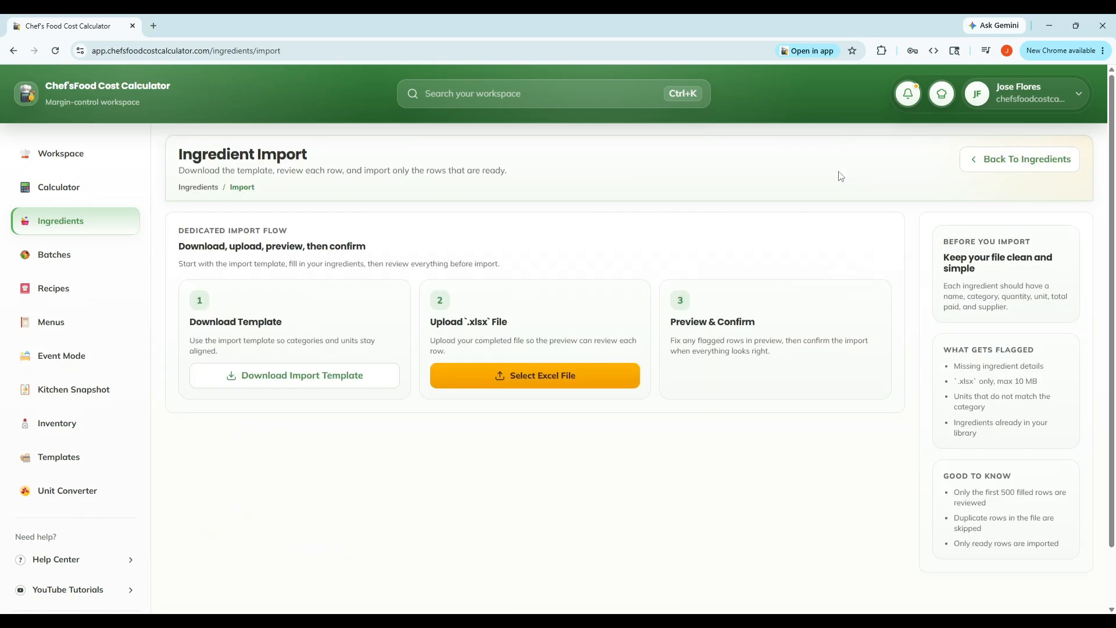
{"action": "left_click", "coordinate": [291, 386]}
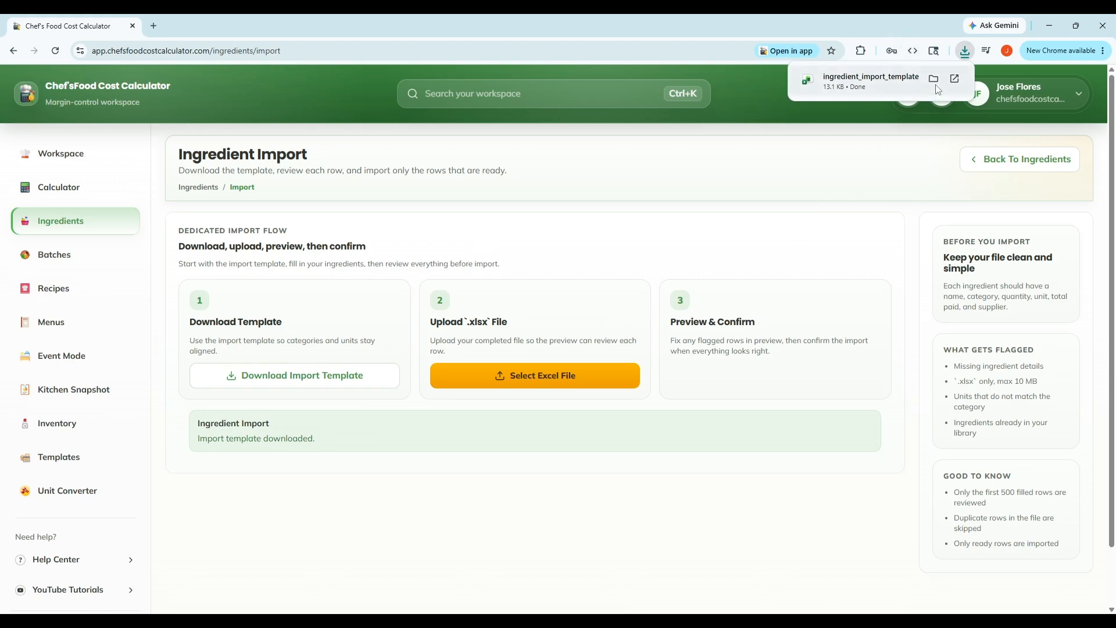
{"action": "left_click", "coordinate": [866, 82]}
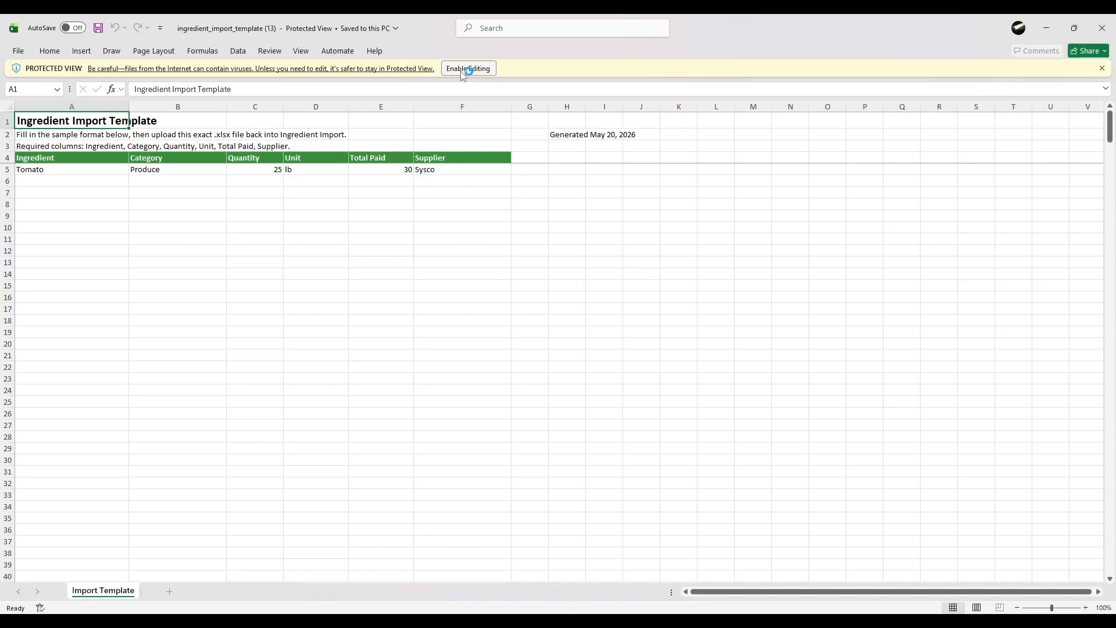
{"action": "left_click", "coordinate": [467, 69]}
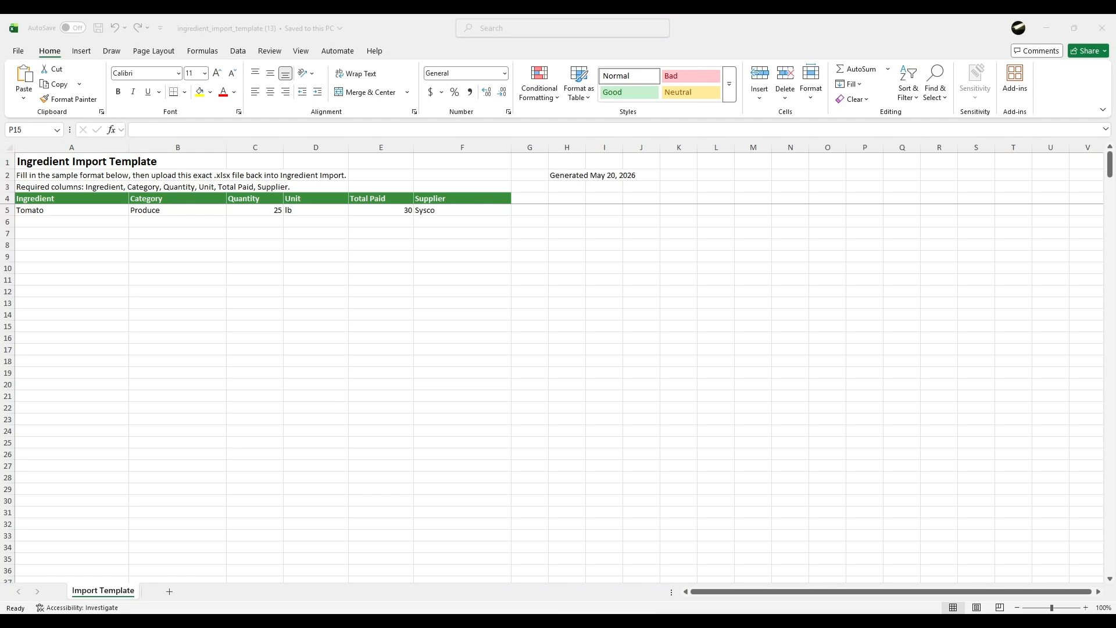
Step: Paste the copied ingredient rows, All-Purpose Flour to Shredded Mozzarella, from cell A6 with the destination formatting
{"action": "right_click", "coordinate": [56, 222]}
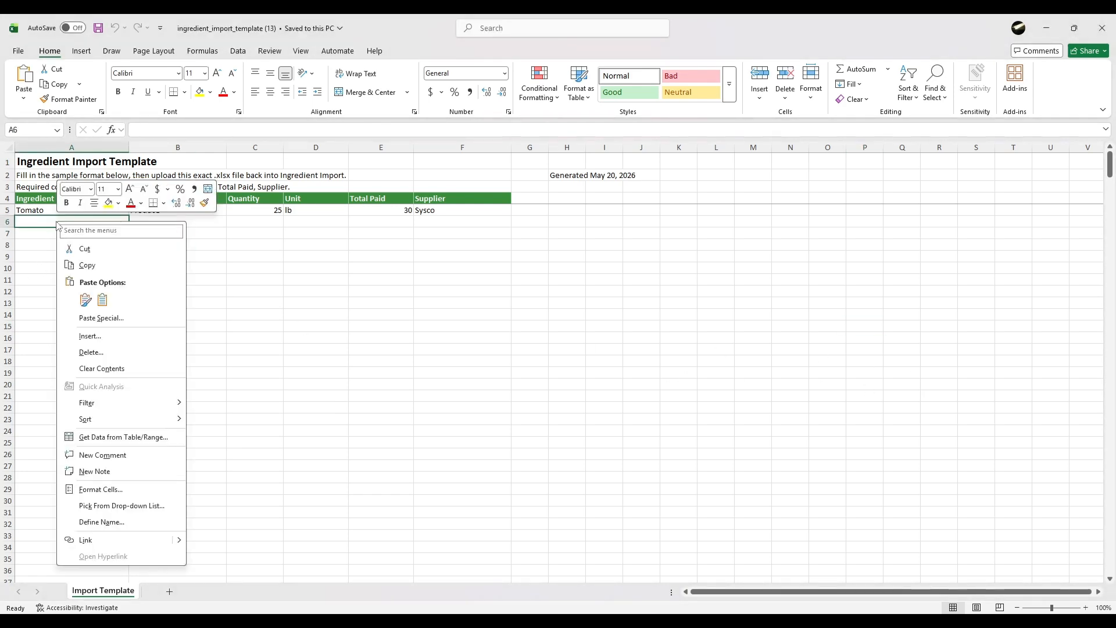
{"action": "left_click", "coordinate": [102, 300]}
{"action": "left_click", "coordinate": [236, 429]}
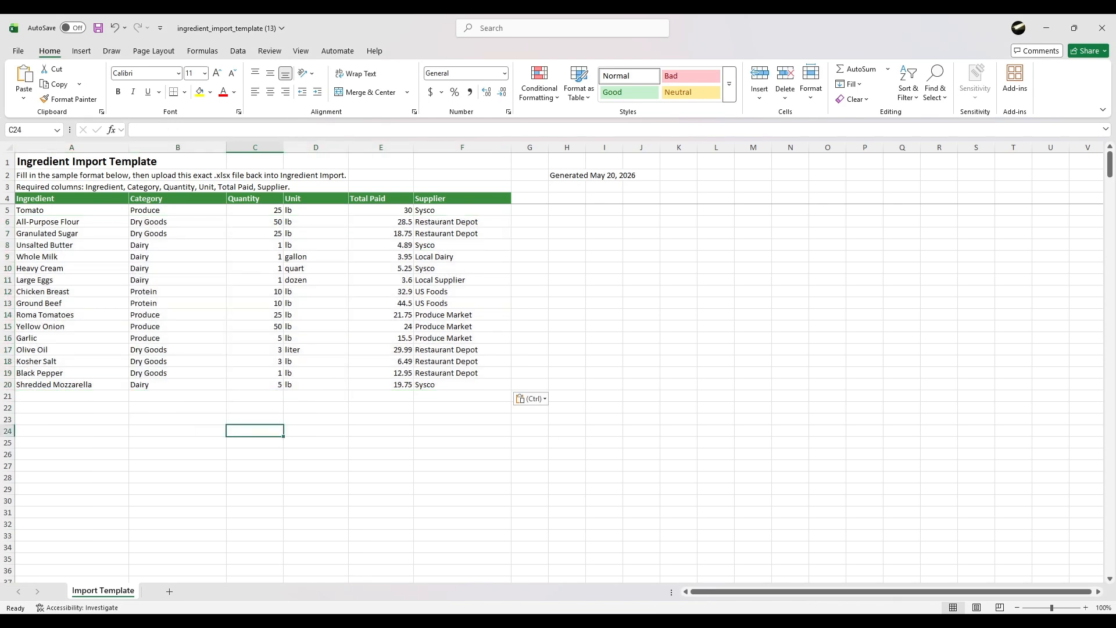
Step: Paste the second copied set of ingredient rows from cell A21 with the destination formatting and save the workbook
{"action": "key", "text": "alt+Tab"}
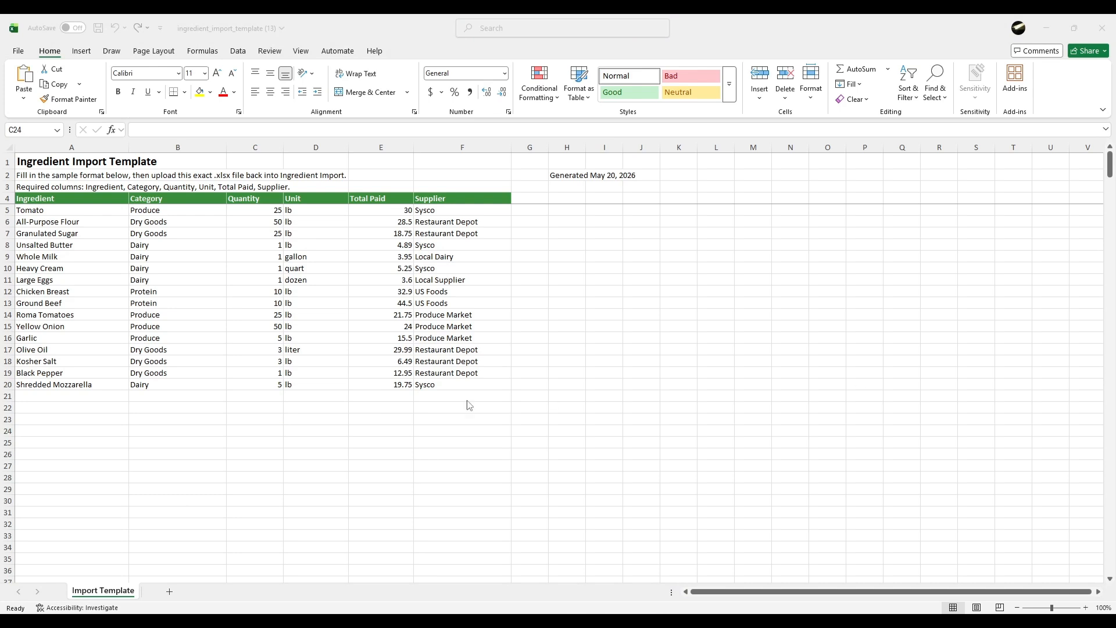
{"action": "left_click", "coordinate": [55, 395]}
{"action": "right_click", "coordinate": [55, 396]}
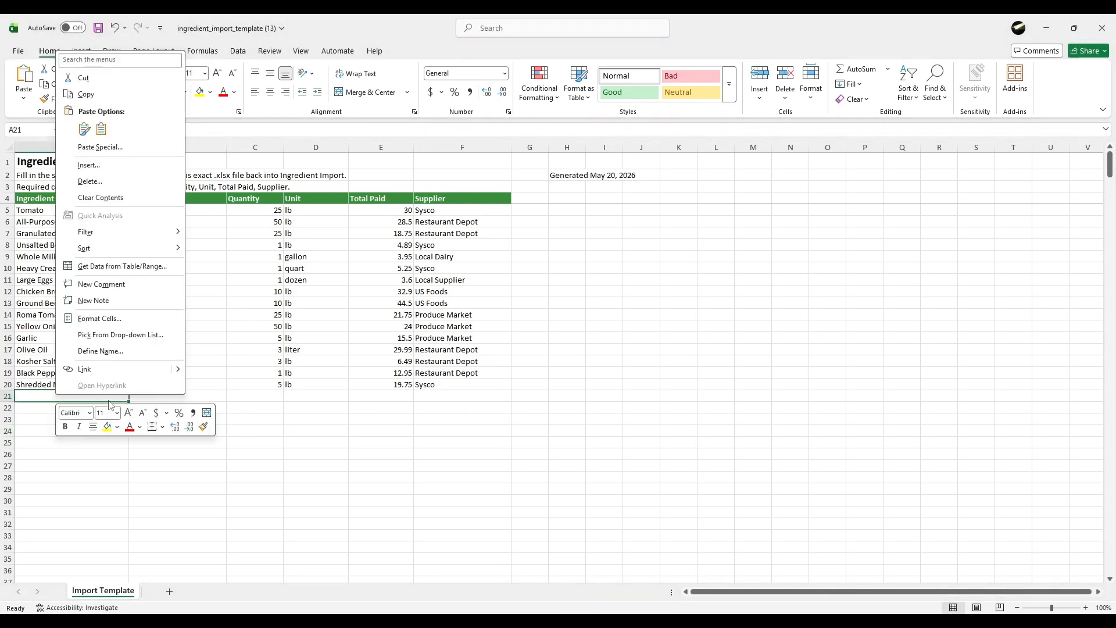
{"action": "left_click", "coordinate": [102, 131]}
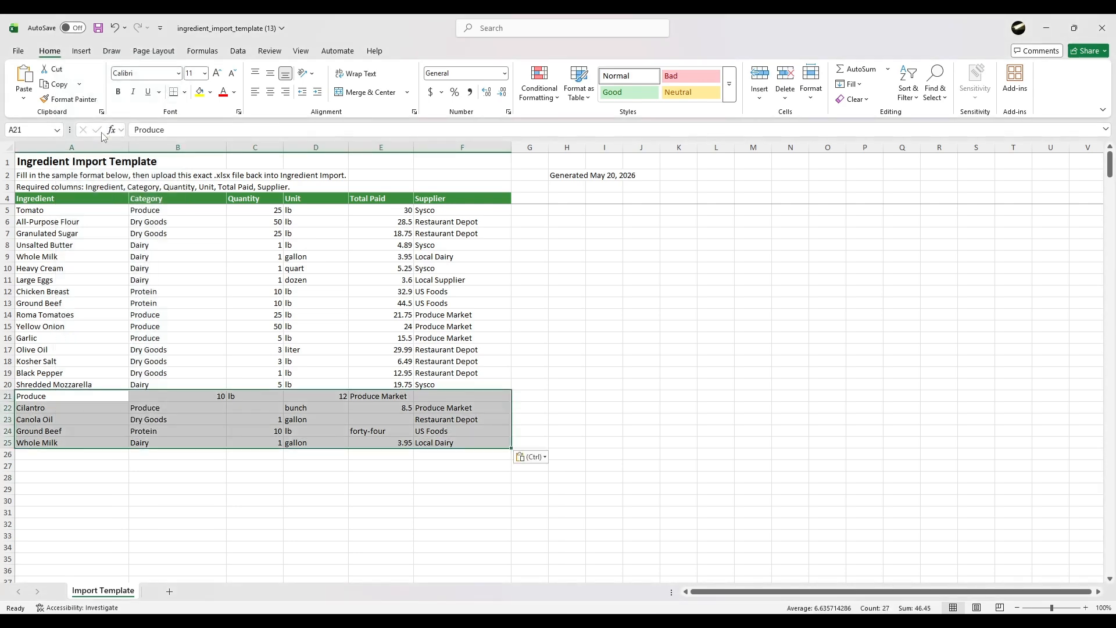
{"action": "left_click", "coordinate": [559, 371]}
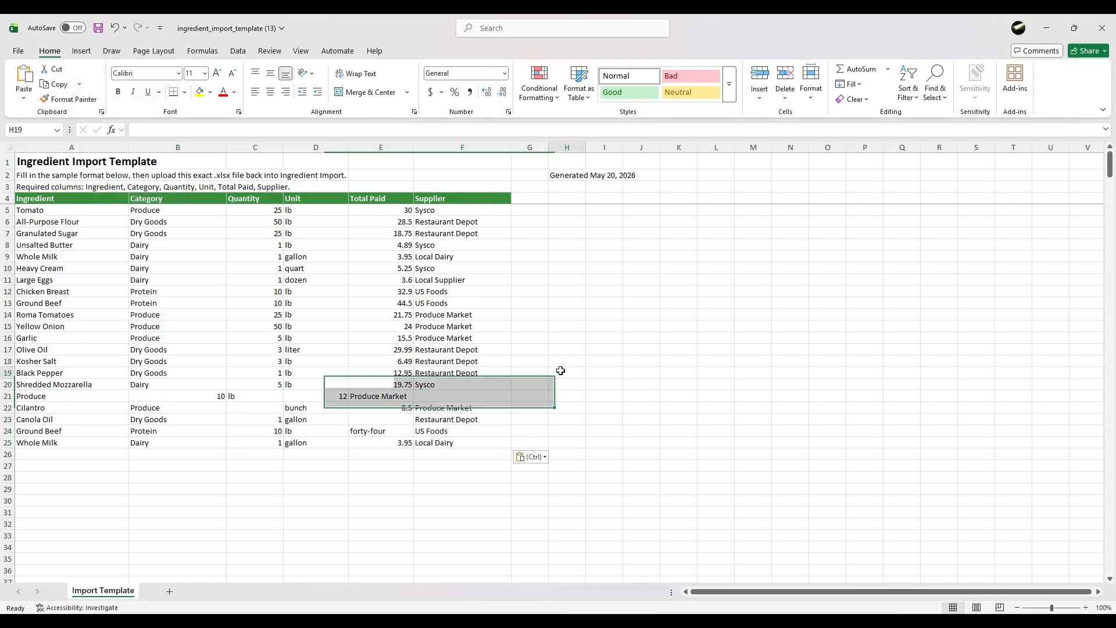
{"action": "left_click", "coordinate": [98, 29]}
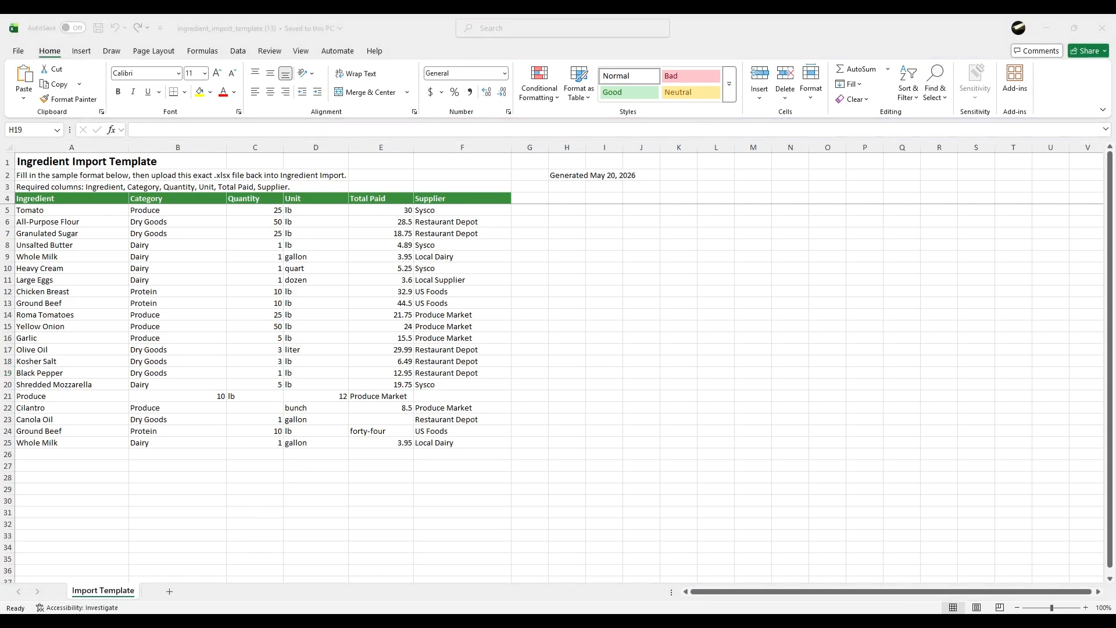
Step: Return to the ingredient import page in the browser and upload the file ingredient_import_template (13)
{"action": "left_click", "coordinate": [1044, 32]}
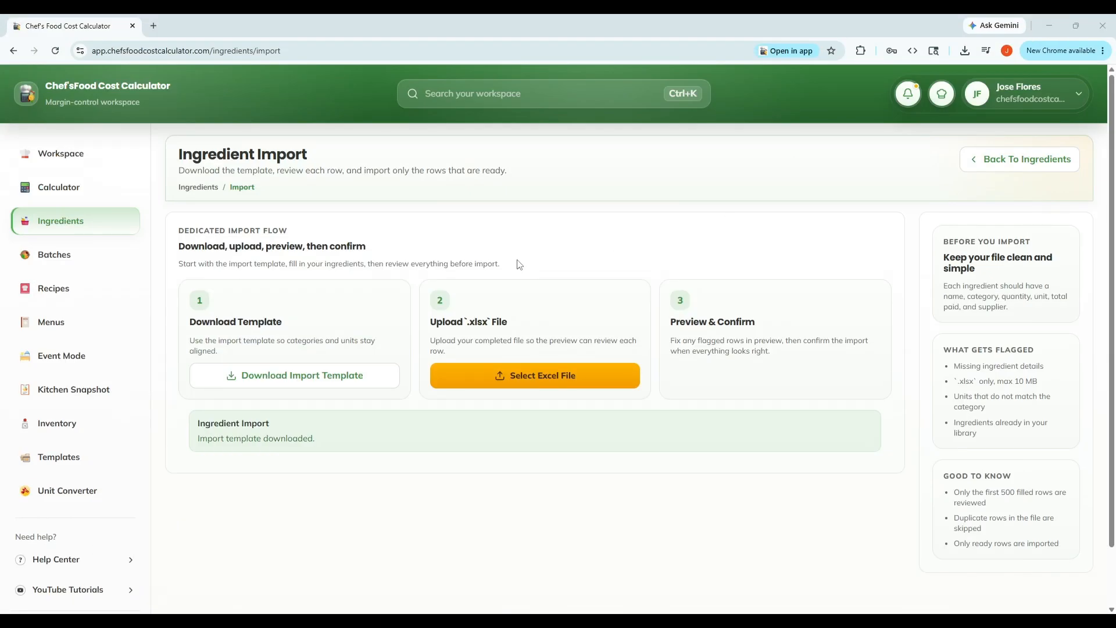
{"action": "left_click", "coordinate": [513, 382]}
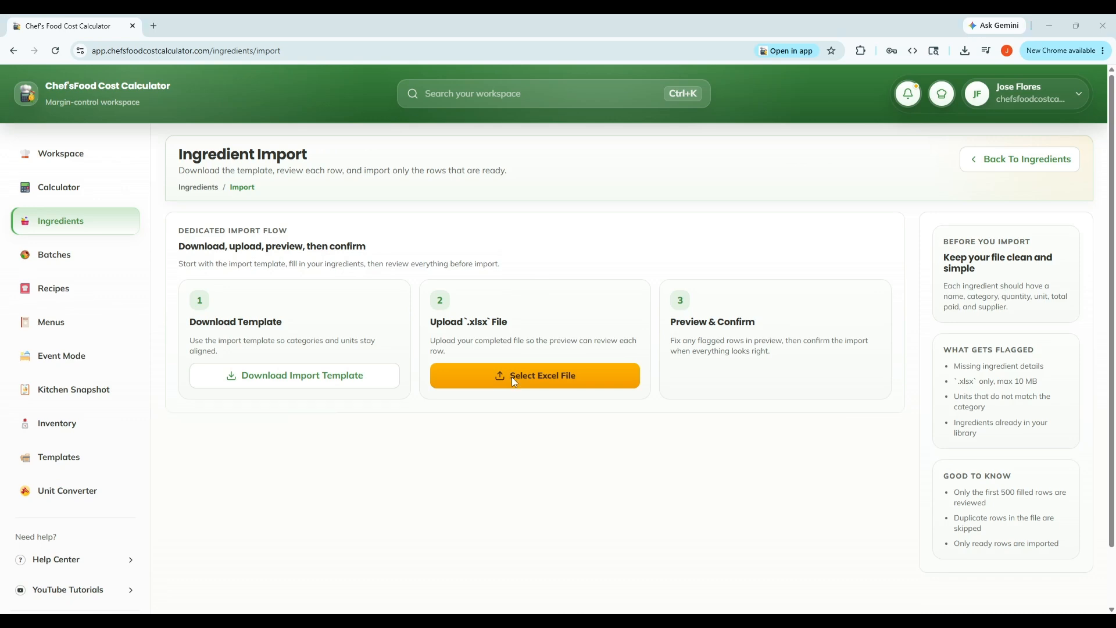
{"action": "left_click", "coordinate": [177, 222]}
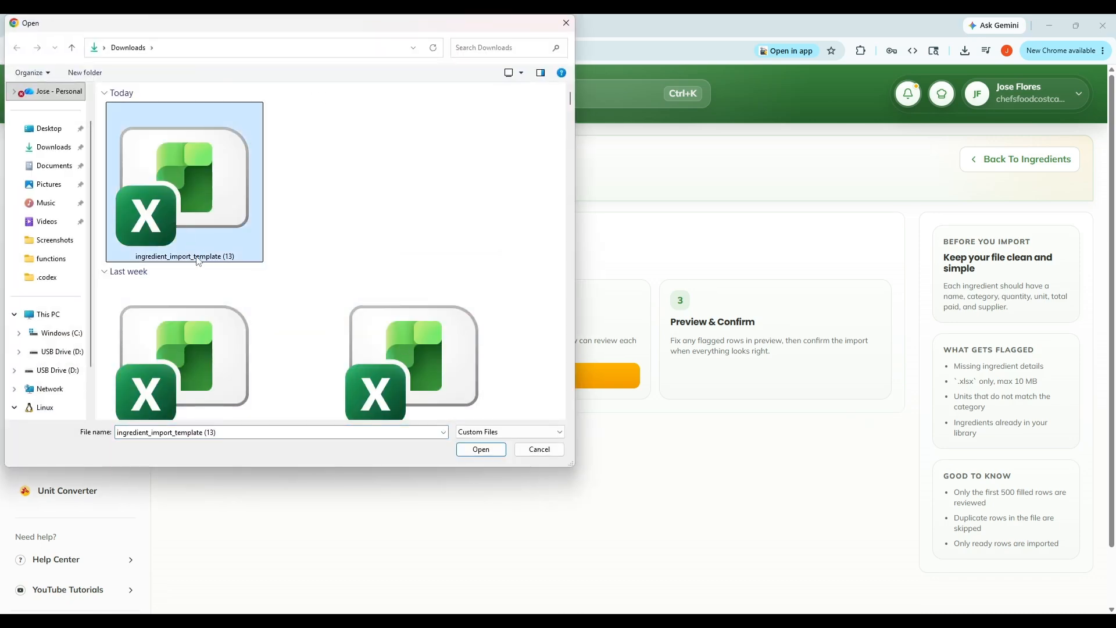
{"action": "left_click", "coordinate": [480, 450]}
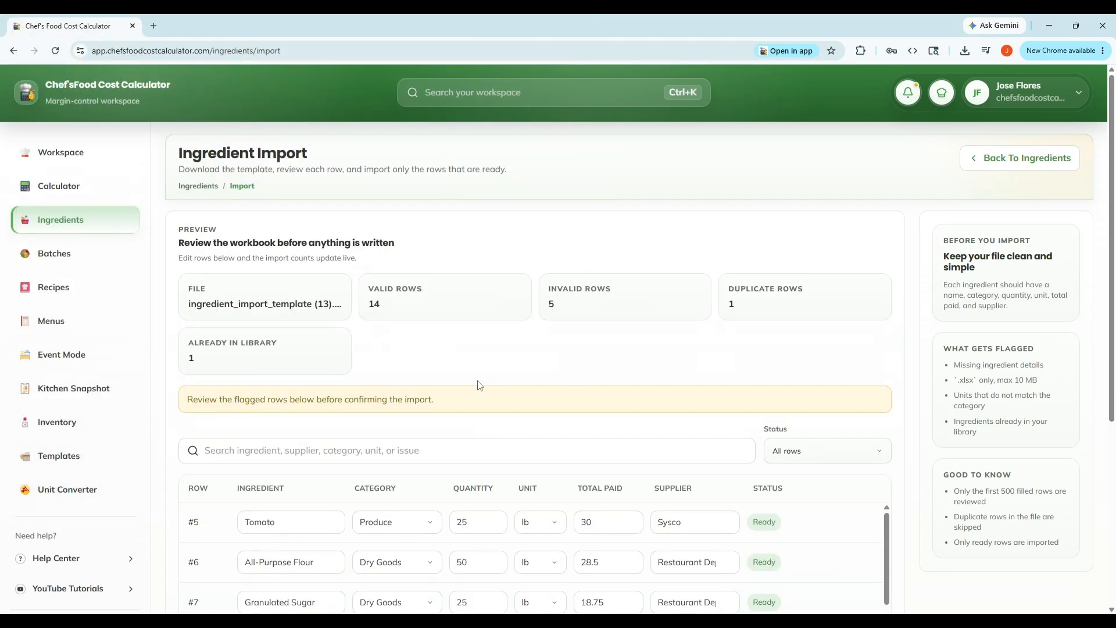
Step: Set the unit of the Large Eggs row (#11) to piece in the import preview
{"action": "scroll", "coordinate": [480, 385], "scroll_direction": "down", "scroll_amount": 4}
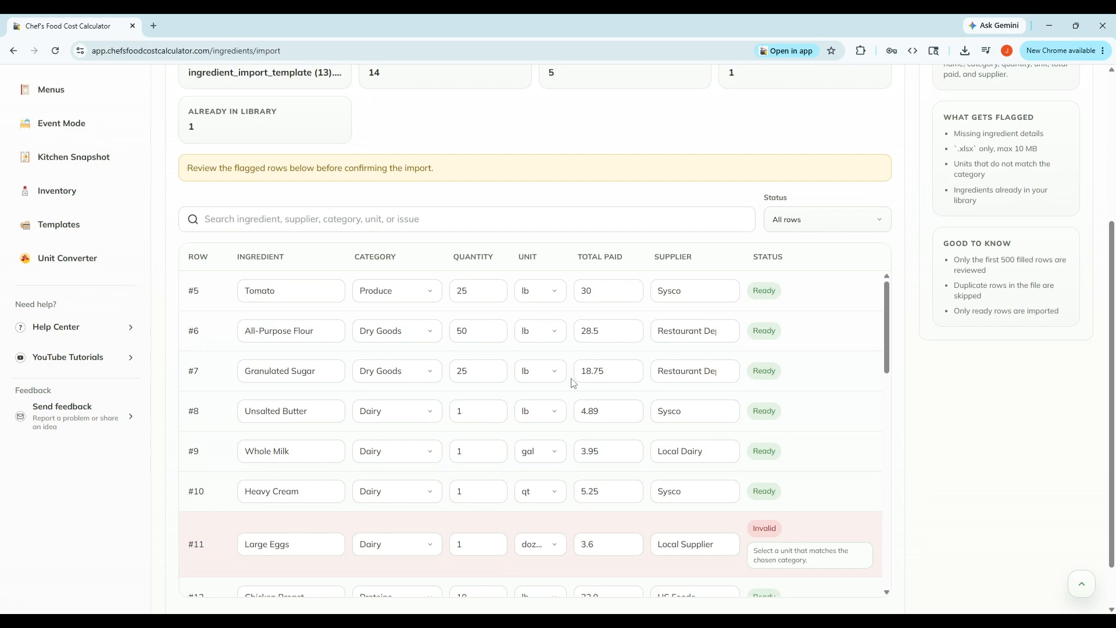
{"action": "scroll", "coordinate": [573, 382], "scroll_direction": "down", "scroll_amount": 3}
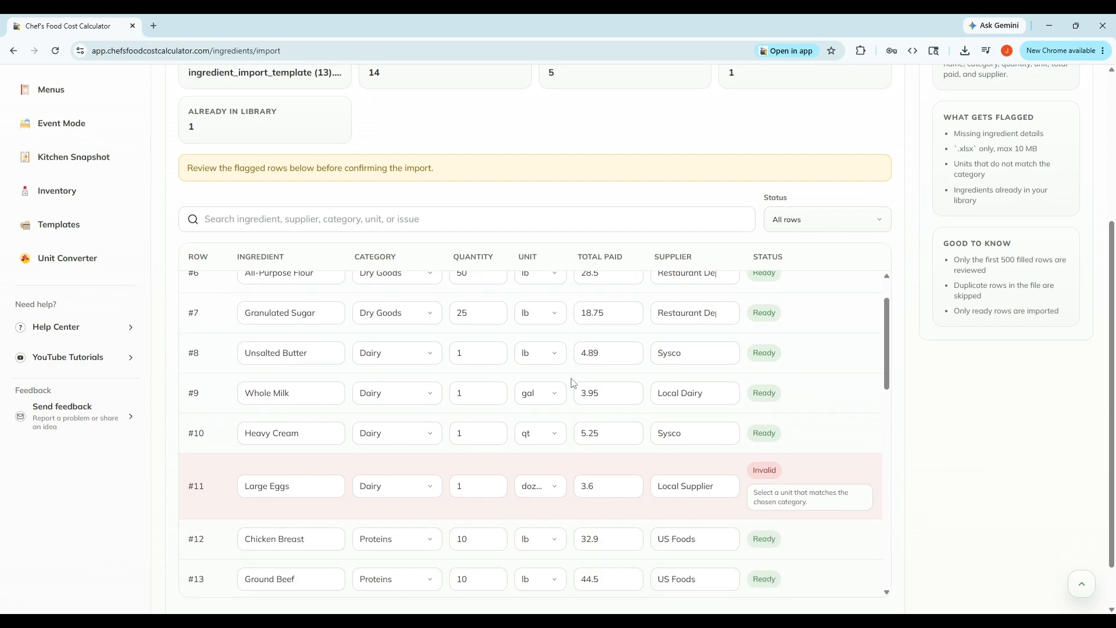
{"action": "scroll", "coordinate": [575, 383], "scroll_direction": "down", "scroll_amount": 1}
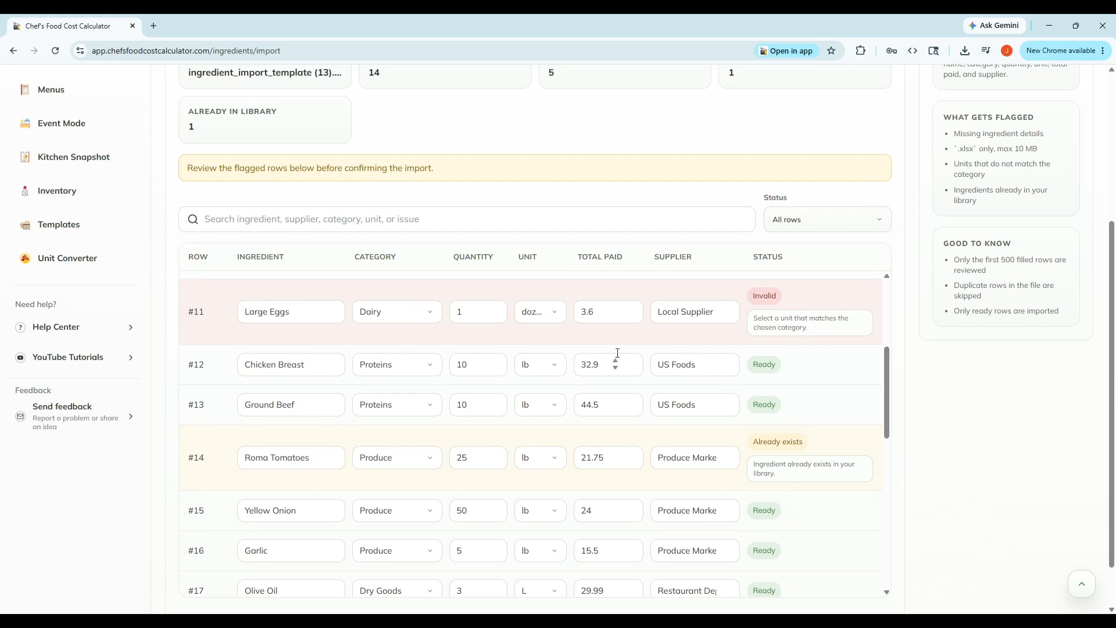
{"action": "left_click", "coordinate": [554, 312]}
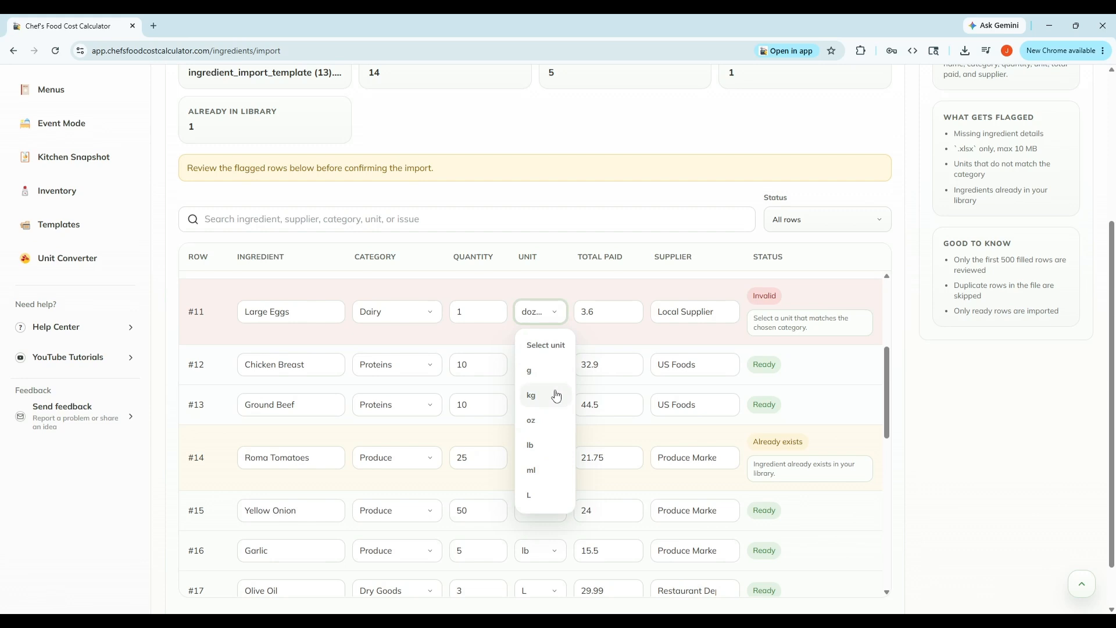
{"action": "scroll", "coordinate": [562, 433], "scroll_direction": "down", "scroll_amount": 2}
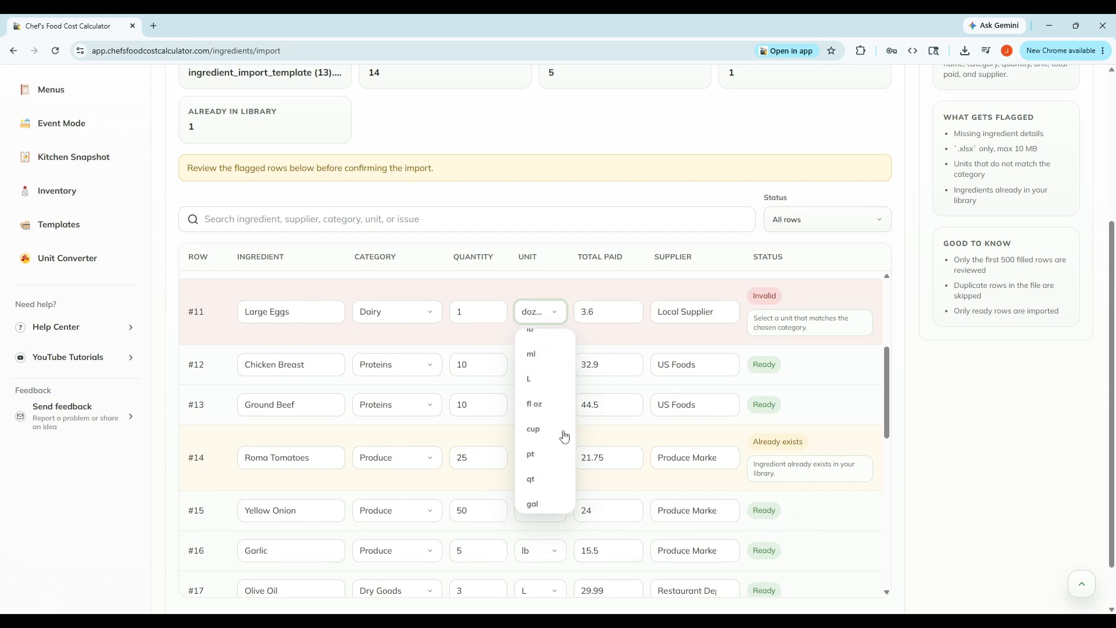
{"action": "scroll", "coordinate": [556, 424], "scroll_direction": "down", "scroll_amount": 2}
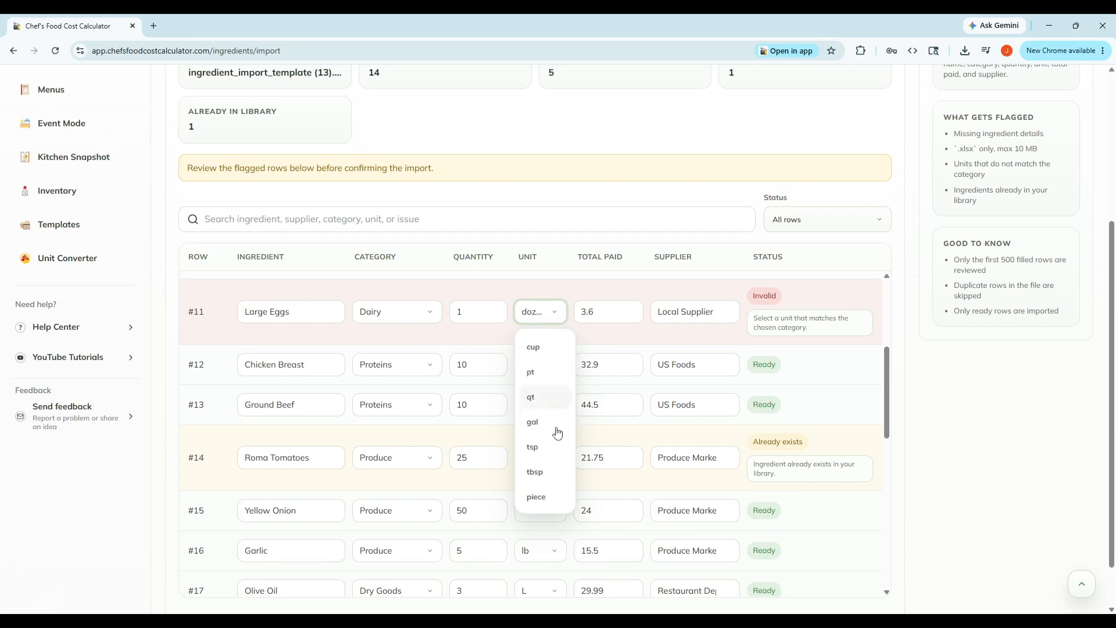
{"action": "left_click", "coordinate": [537, 497]}
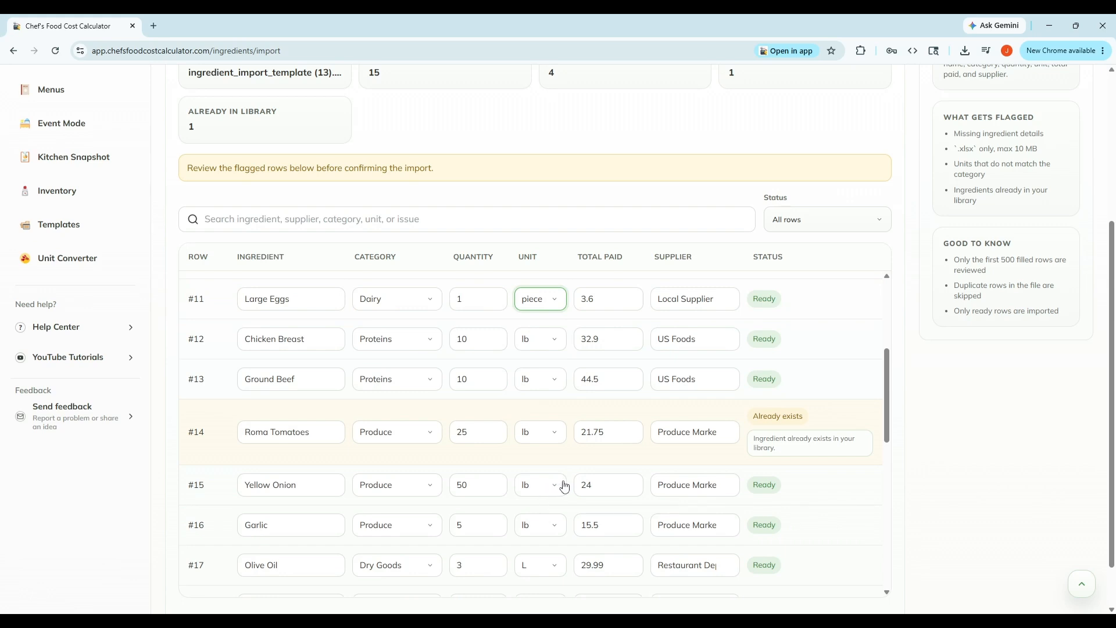
Step: Examine the flagged rows with their issues and the row counts in the import preview
{"action": "scroll", "coordinate": [642, 474], "scroll_direction": "down", "scroll_amount": 1}
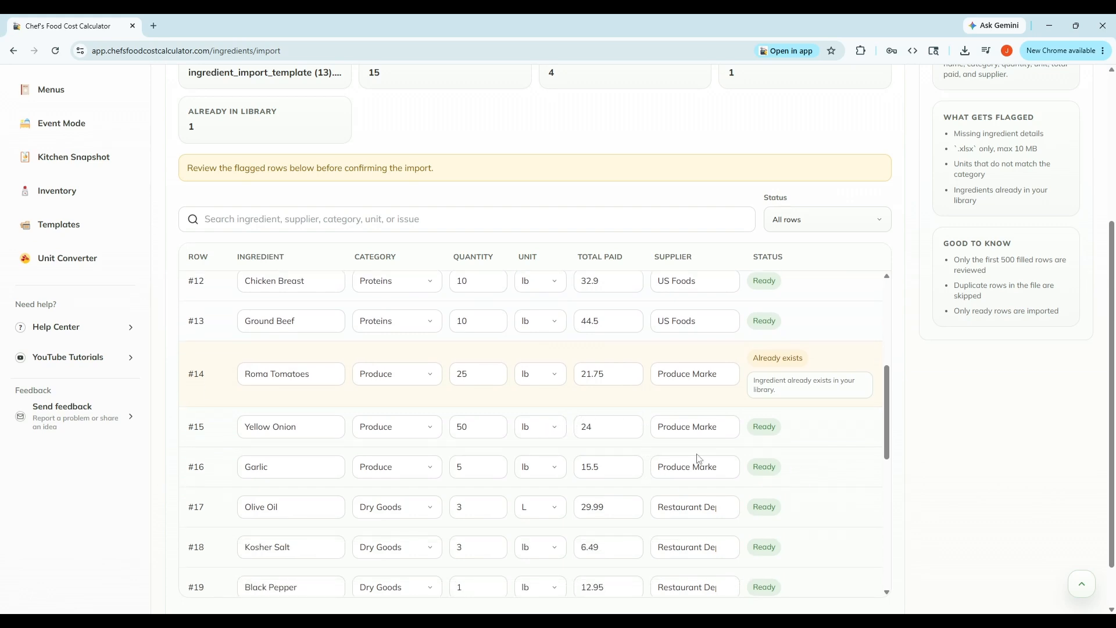
{"action": "scroll", "coordinate": [655, 453], "scroll_direction": "down", "scroll_amount": 4}
{"action": "scroll", "coordinate": [655, 457], "scroll_direction": "down", "scroll_amount": 3}
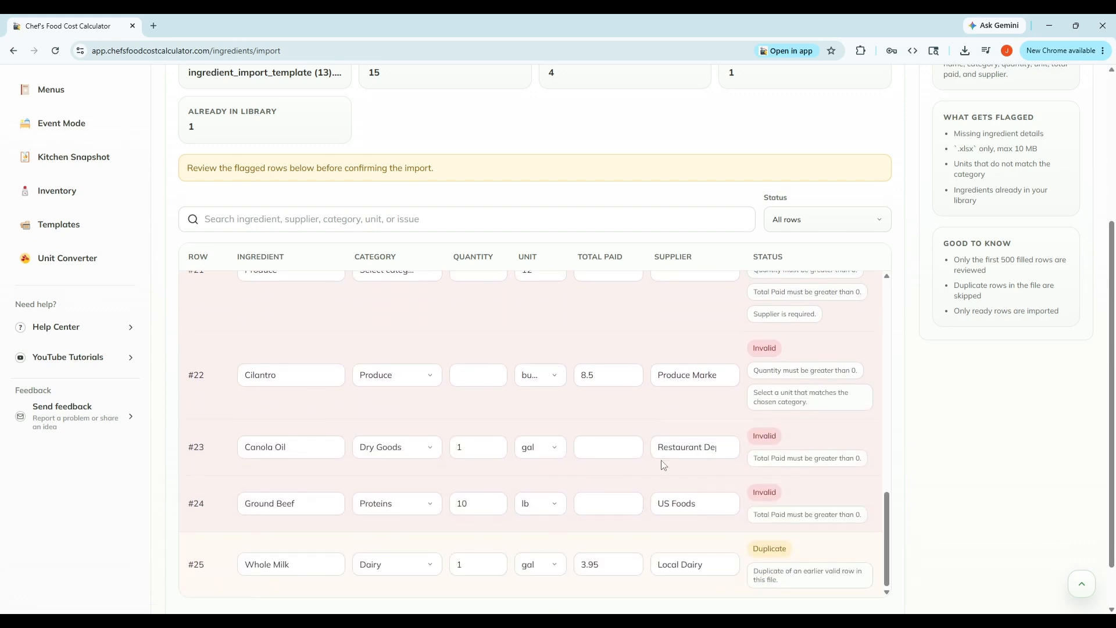
{"action": "scroll", "coordinate": [663, 465], "scroll_direction": "up", "scroll_amount": 12}
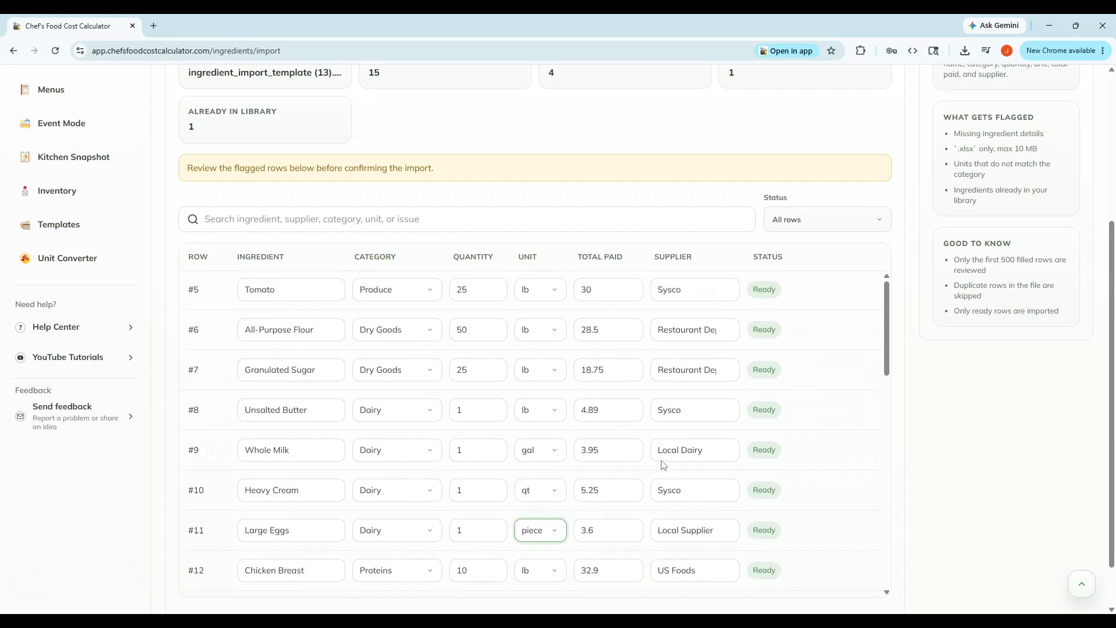
{"action": "scroll", "coordinate": [663, 465], "scroll_direction": "up", "scroll_amount": 4}
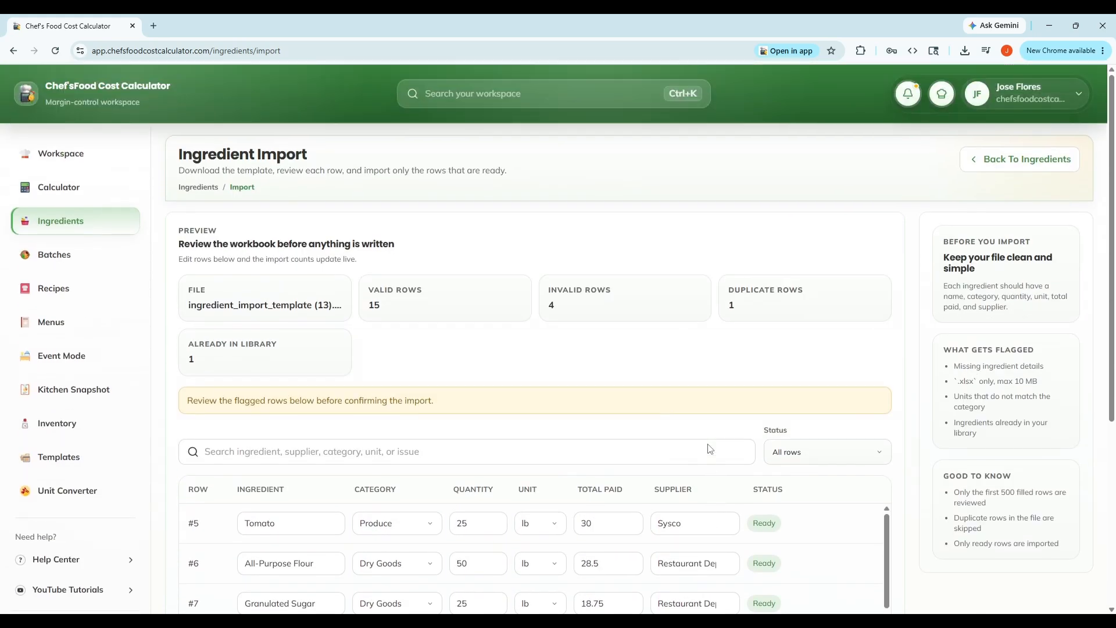
Step: Set row #21 of the import preview to category Produce, quantity 5 and unit oz
{"action": "scroll", "coordinate": [829, 522], "scroll_direction": "down", "scroll_amount": 5}
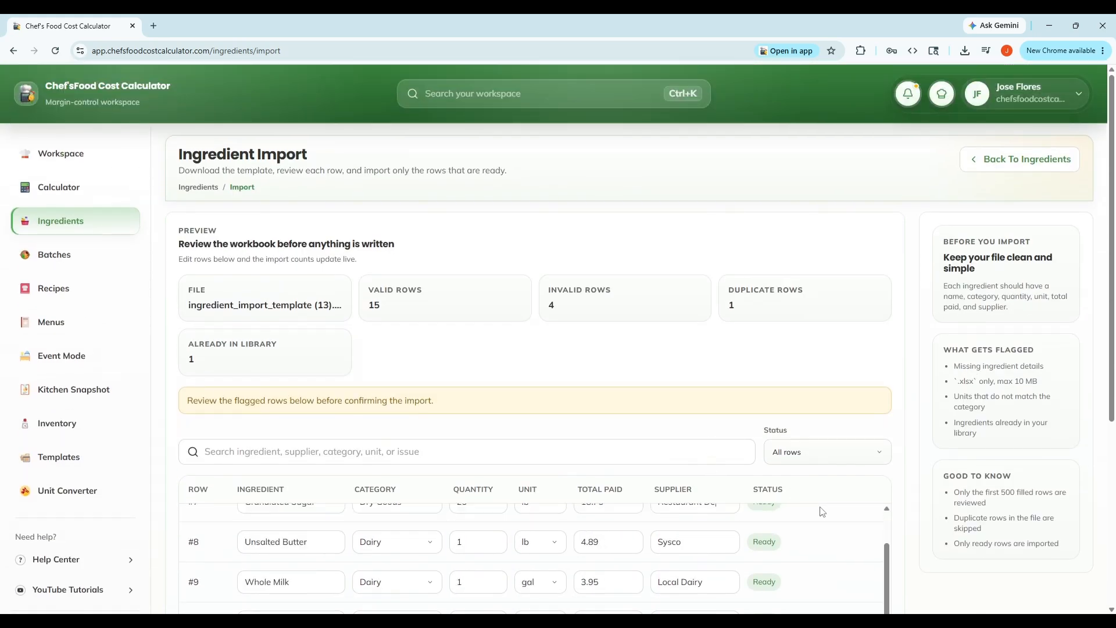
{"action": "scroll", "coordinate": [952, 506], "scroll_direction": "down", "scroll_amount": 4}
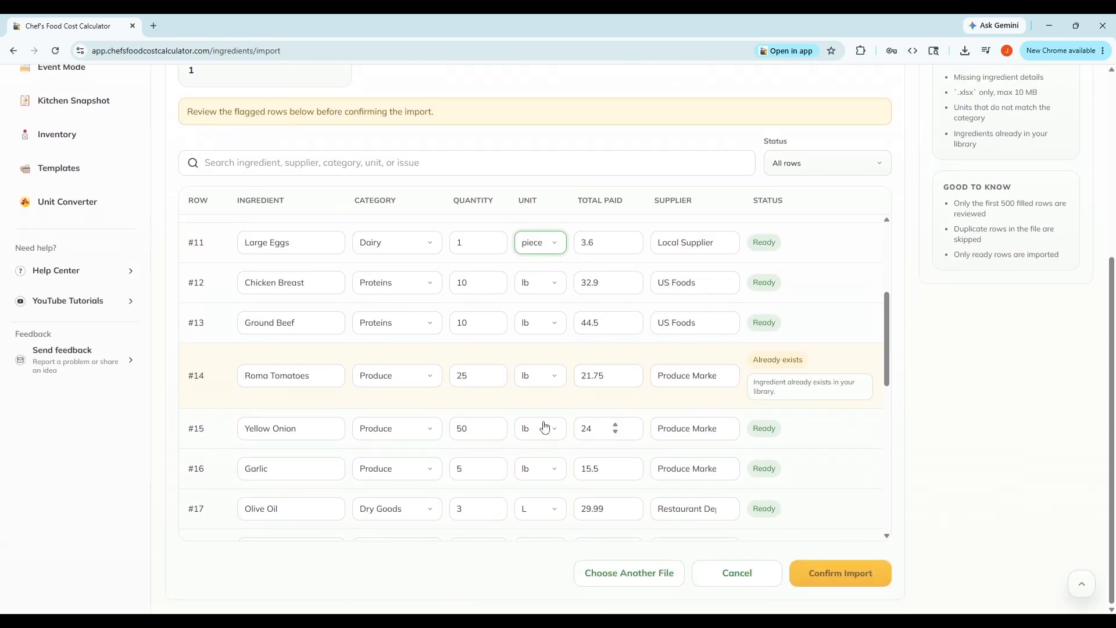
{"action": "scroll", "coordinate": [495, 435], "scroll_direction": "down", "scroll_amount": 4}
{"action": "scroll", "coordinate": [500, 437], "scroll_direction": "down", "scroll_amount": 3}
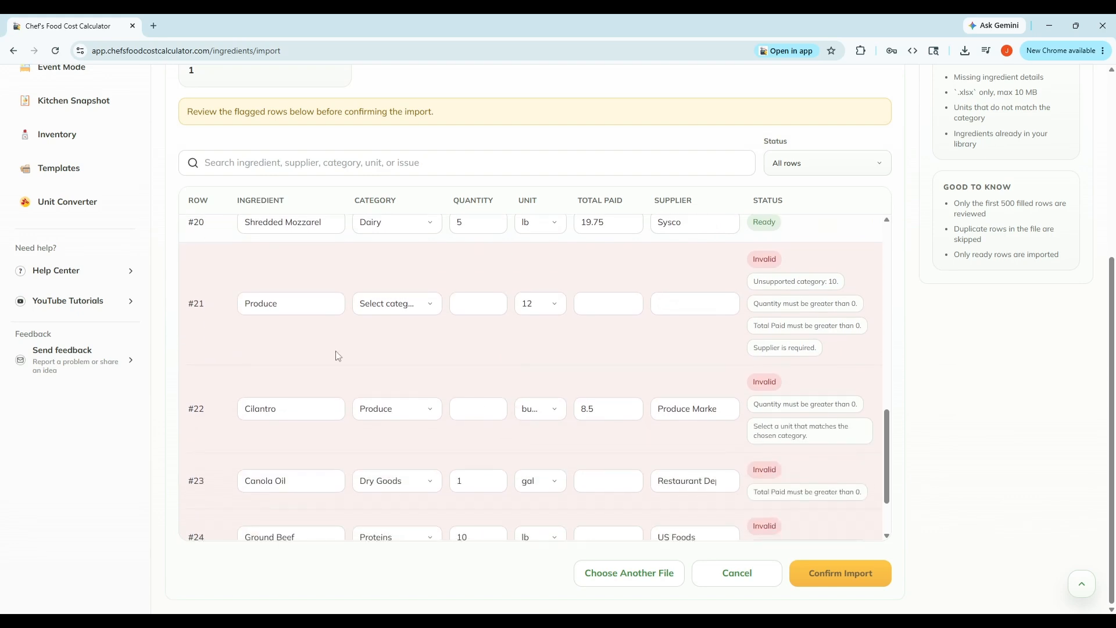
{"action": "left_click", "coordinate": [359, 314]}
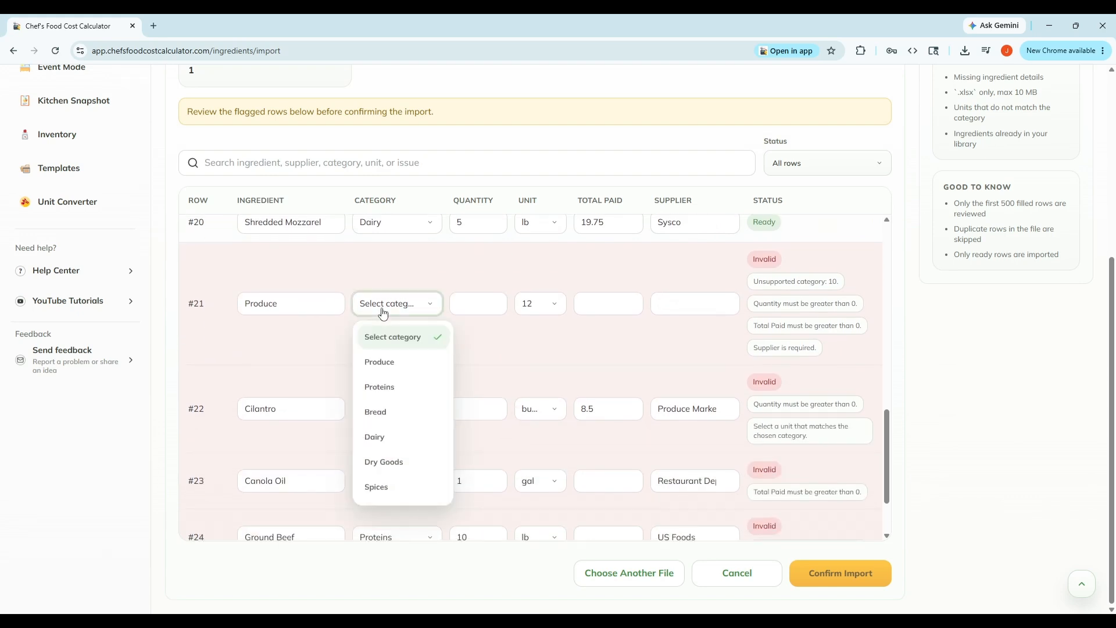
{"action": "left_click", "coordinate": [395, 362]}
{"action": "left_click", "coordinate": [473, 311]}
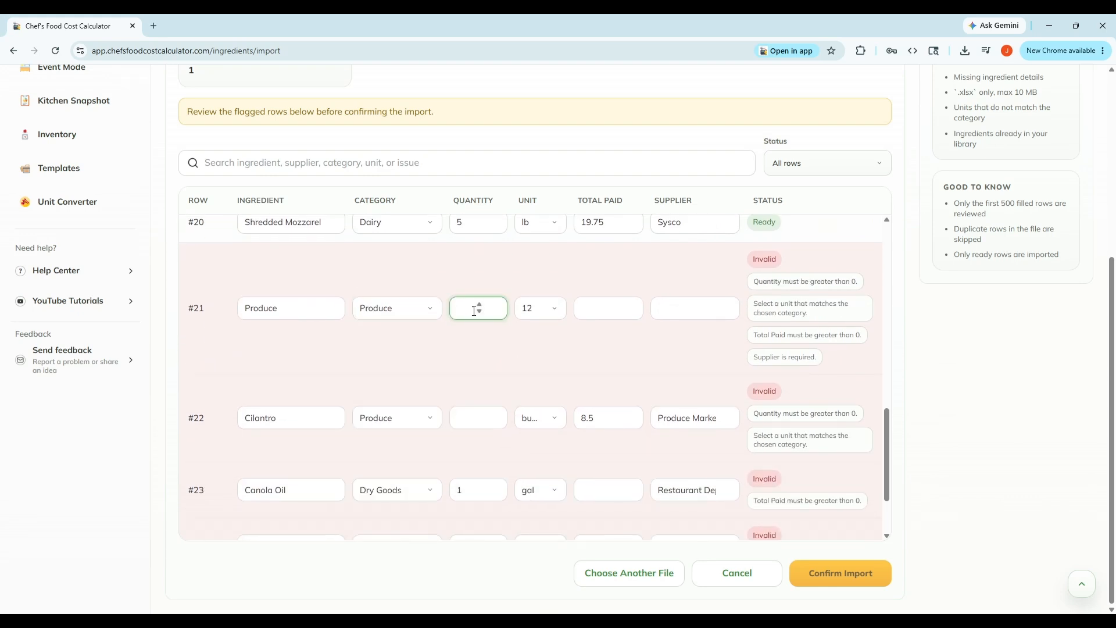
{"action": "type", "text": "5"}
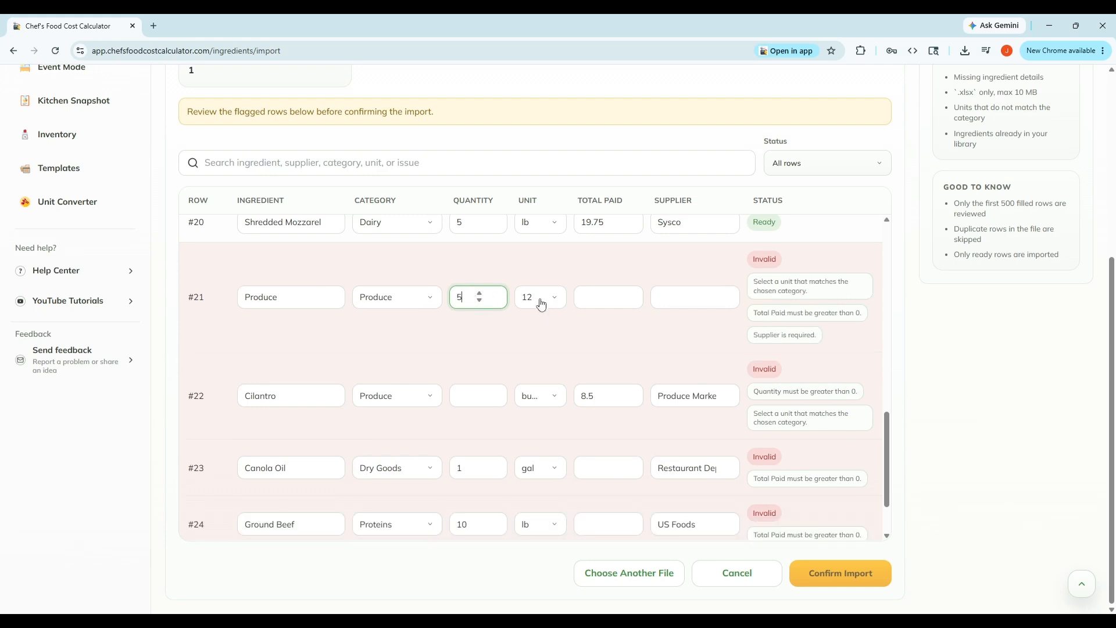
{"action": "left_click", "coordinate": [540, 303]}
{"action": "left_click", "coordinate": [542, 403]}
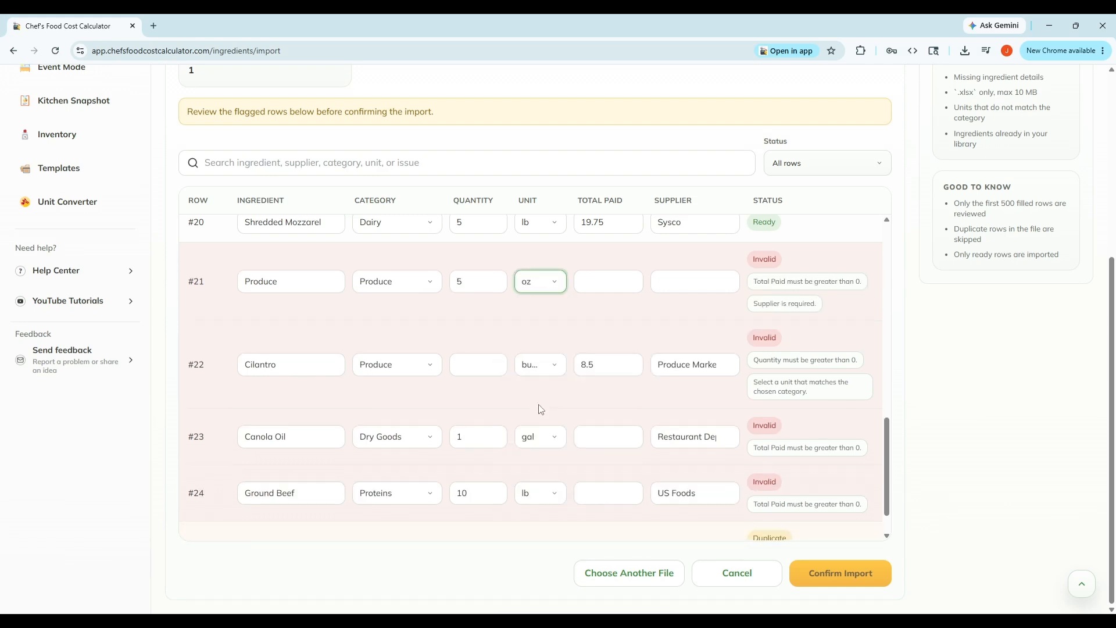
Step: Enter a total paid of 20 and the supplier Sysco for row #21
{"action": "left_click", "coordinate": [614, 289]}
{"action": "key", "text": "BackSpace"}
{"action": "type", "text": "20"}
{"action": "left_click", "coordinate": [678, 279]}
{"action": "type", "text": "Sysco"}
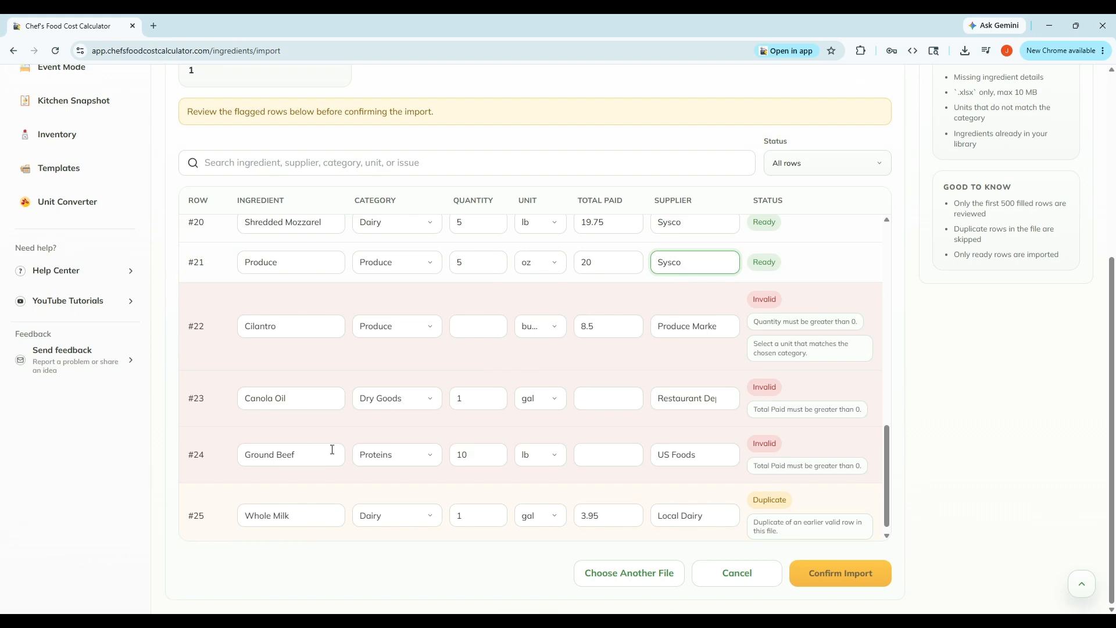
Step: Enter a total paid of 19.85 for the Ground Beef row (#24) in the import preview
{"action": "left_click", "coordinate": [604, 458]}
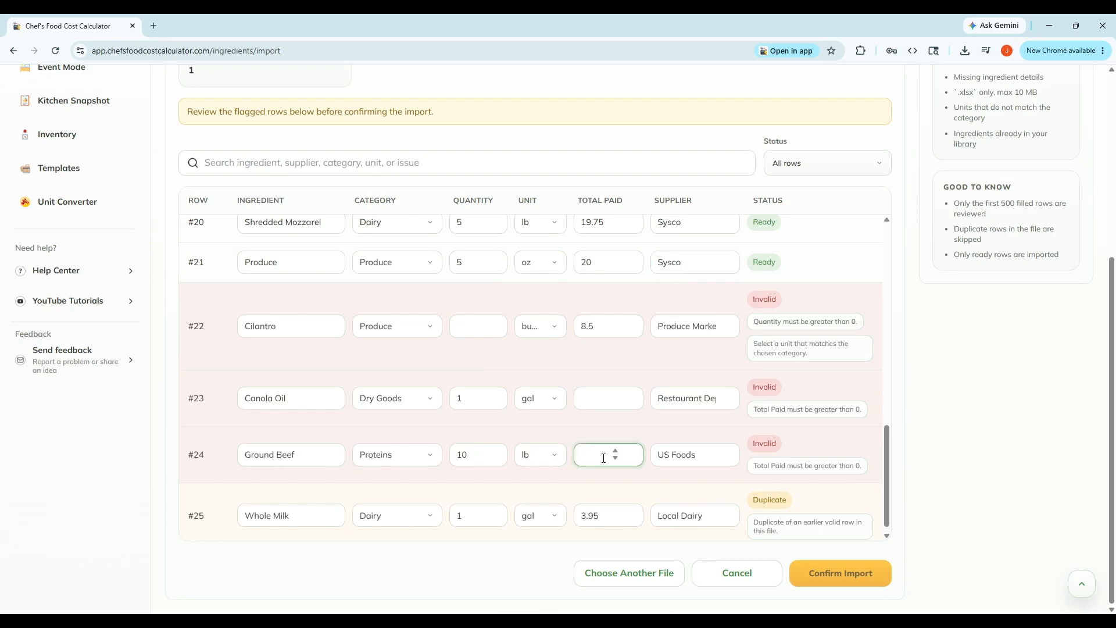
{"action": "type", "text": "19.85"}
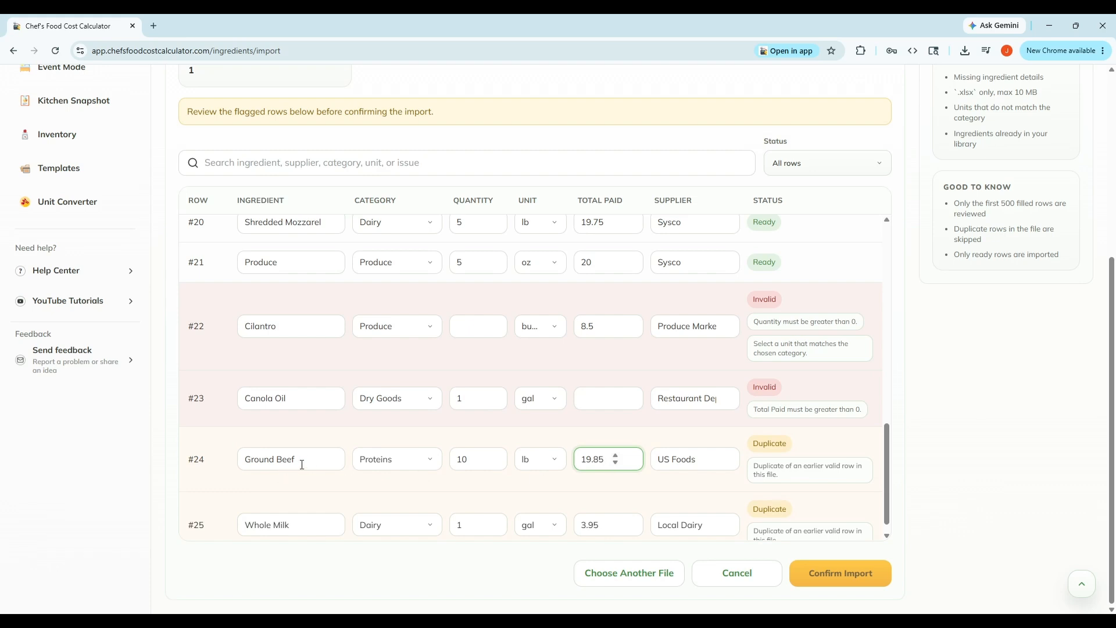
{"action": "scroll", "coordinate": [744, 507], "scroll_direction": "down", "scroll_amount": 1}
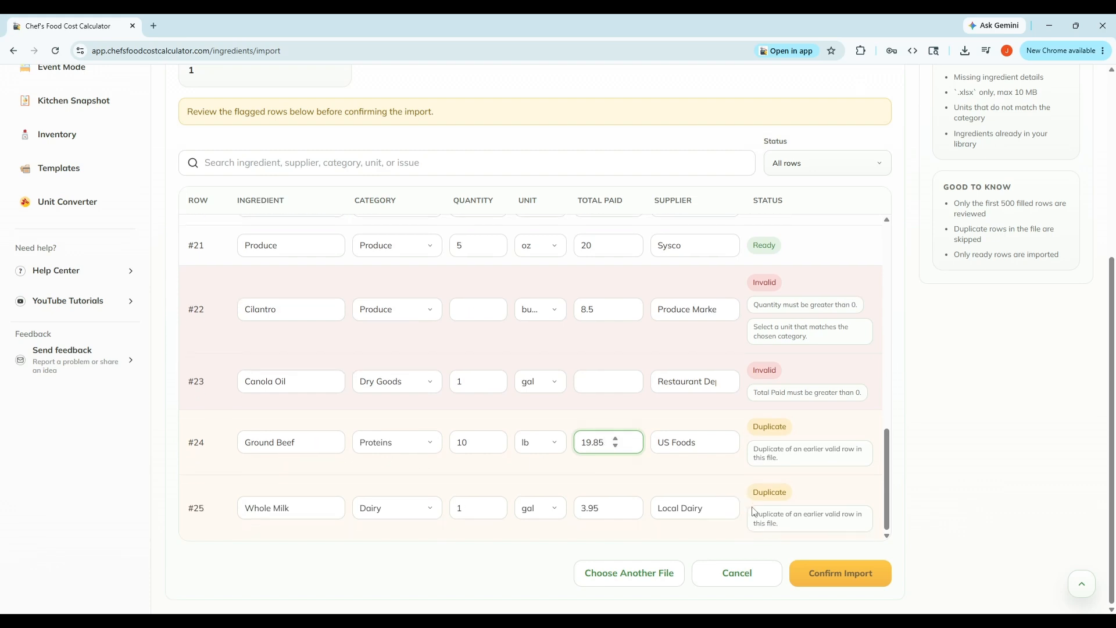
Step: Set the Cilantro row (#22) to quantity 1 and unit lb
{"action": "scroll", "coordinate": [656, 511], "scroll_direction": "up", "scroll_amount": 1}
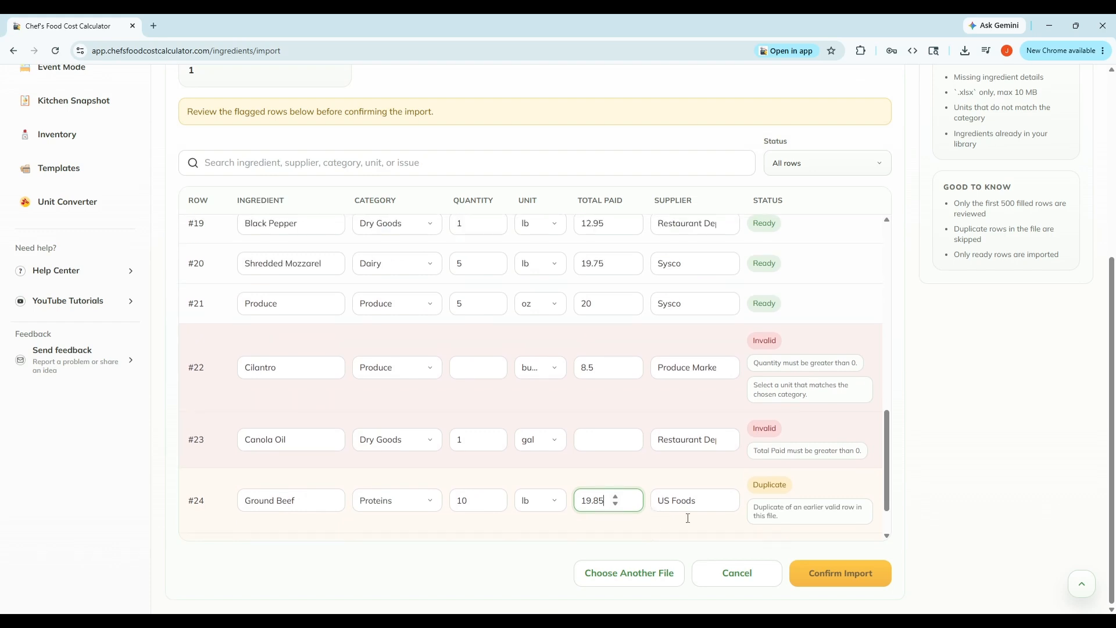
{"action": "left_click", "coordinate": [480, 369]}
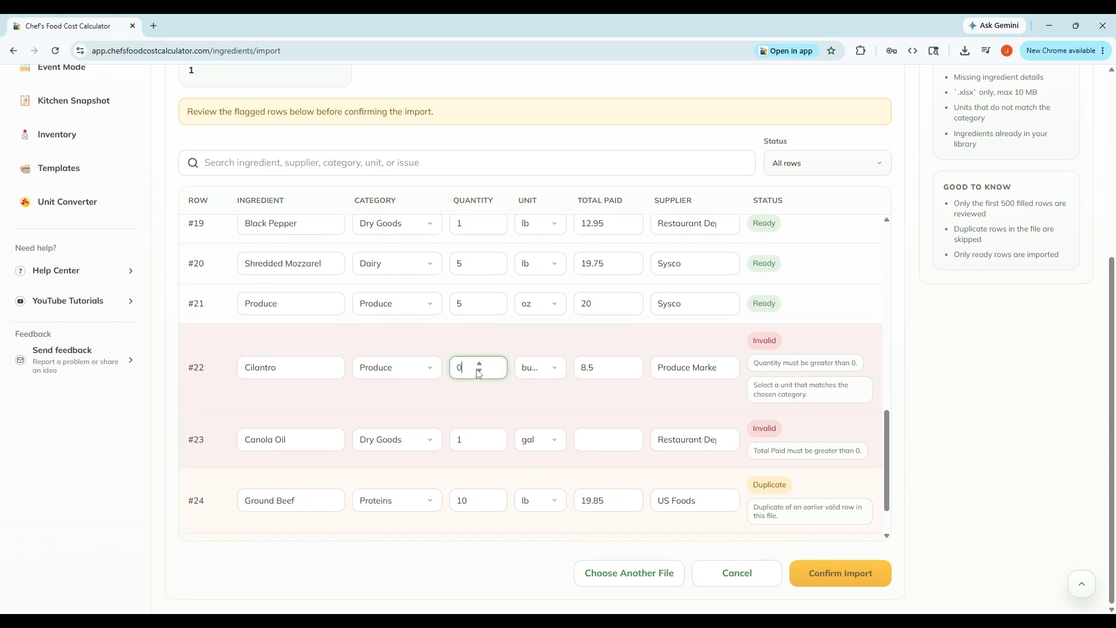
{"action": "left_click", "coordinate": [479, 365]}
{"action": "double_click", "coordinate": [459, 356]}
{"action": "type", "text": "1"}
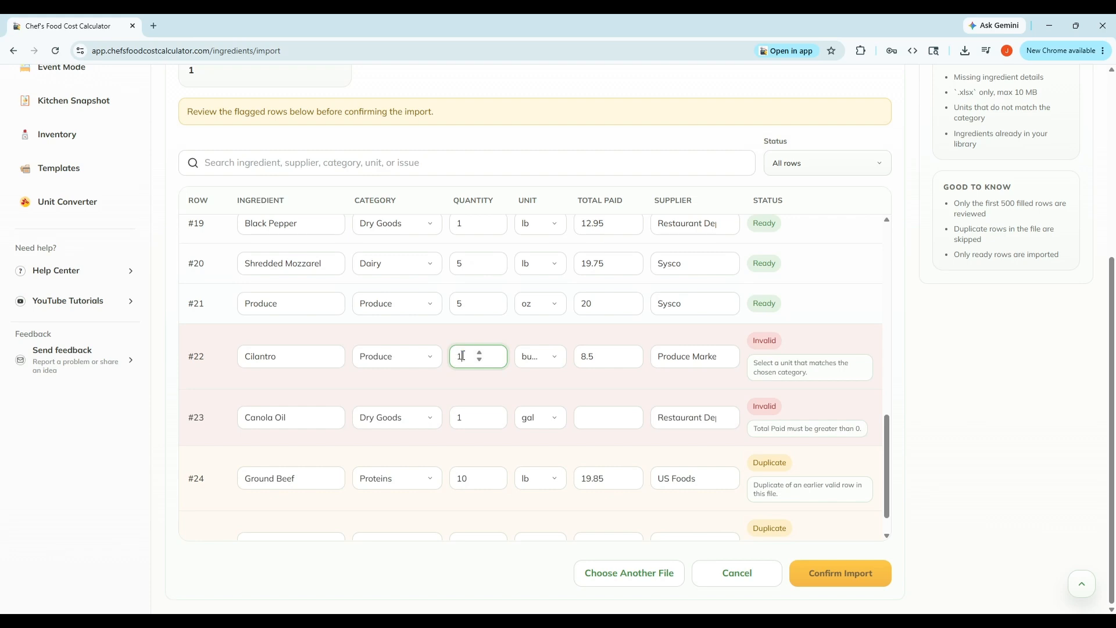
{"action": "left_click", "coordinate": [529, 364]}
{"action": "left_click", "coordinate": [543, 425]}
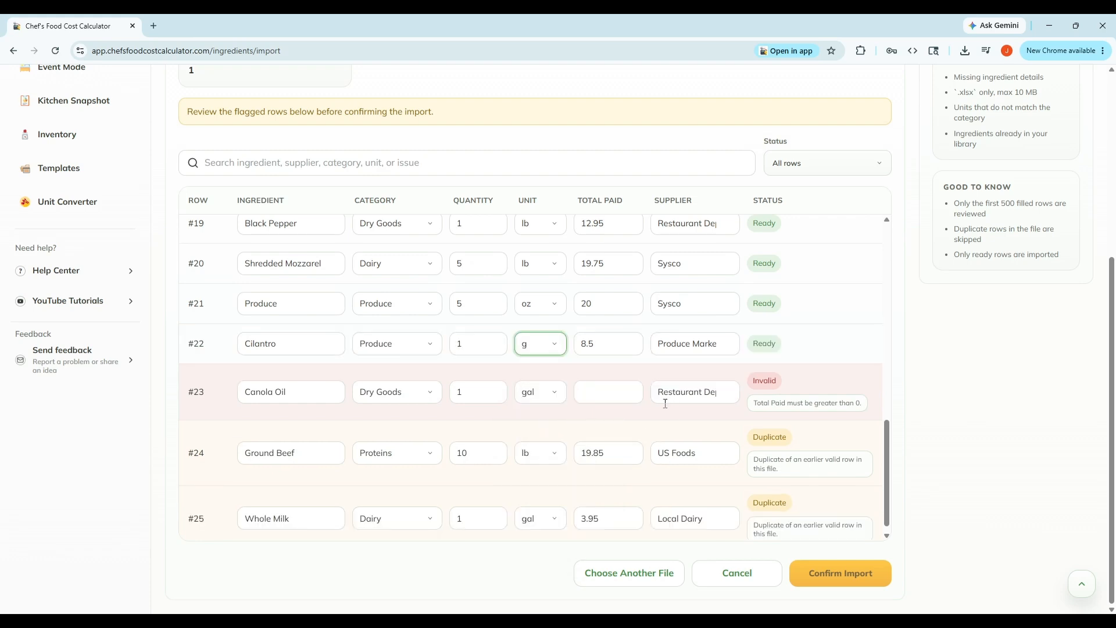
{"action": "left_click", "coordinate": [561, 354]}
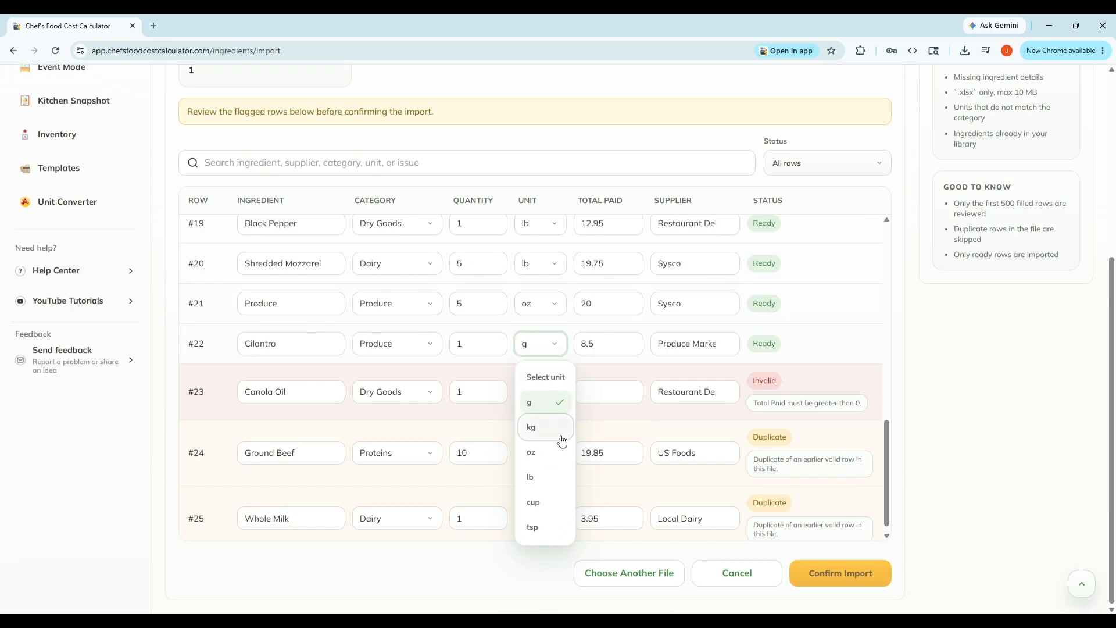
{"action": "left_click", "coordinate": [549, 478]}
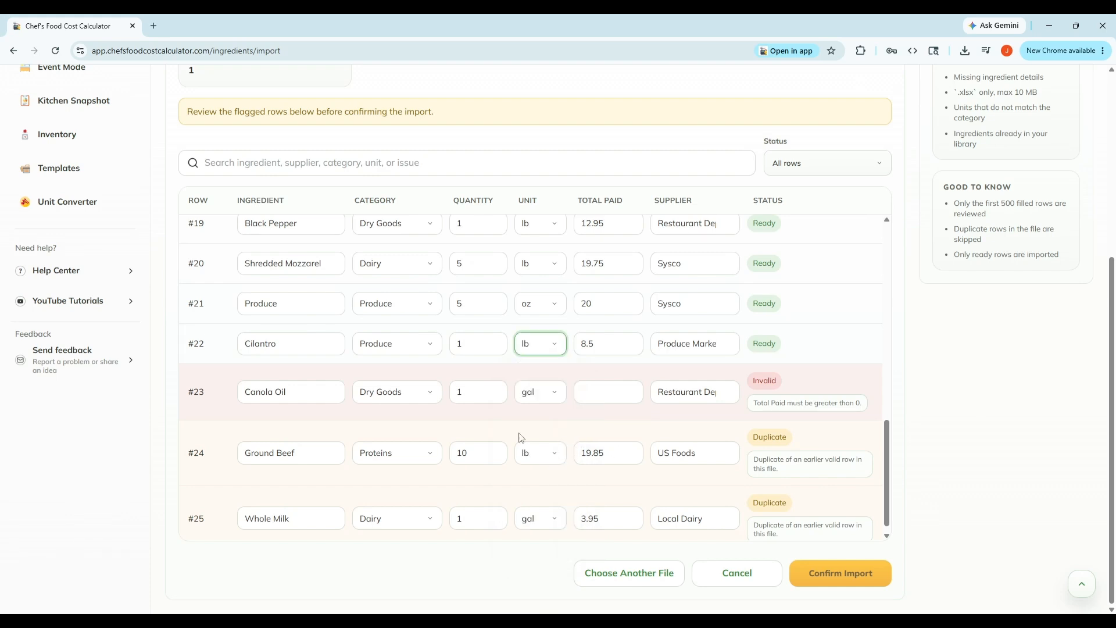
Step: Enter a total paid of 25 for the Canola Oil row (#23) and confirm the import
{"action": "left_click", "coordinate": [605, 395]}
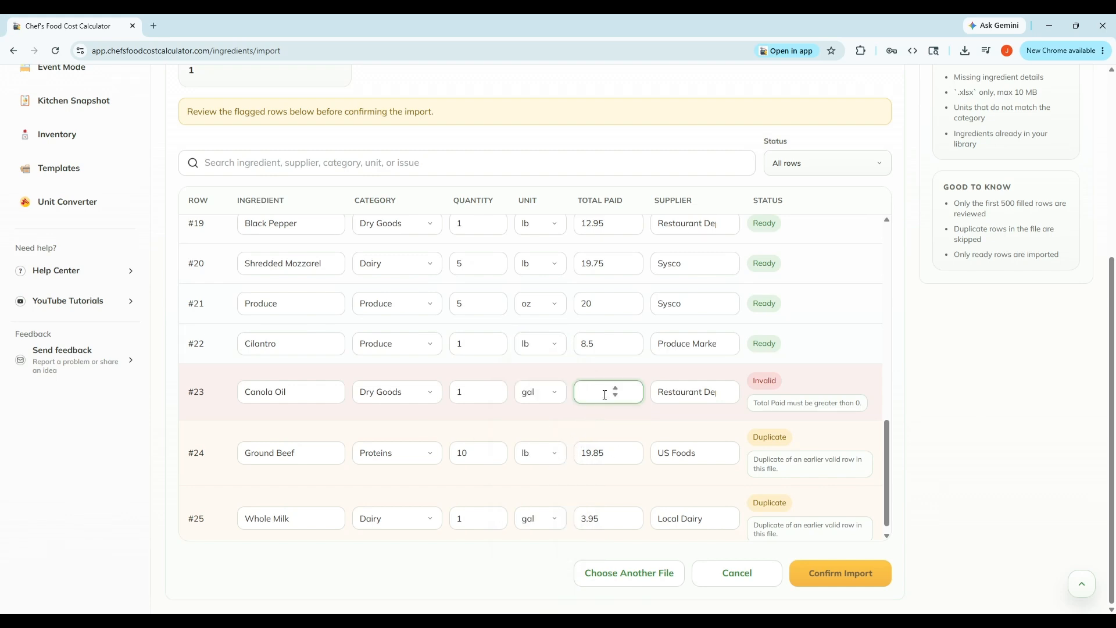
{"action": "type", "text": "25"}
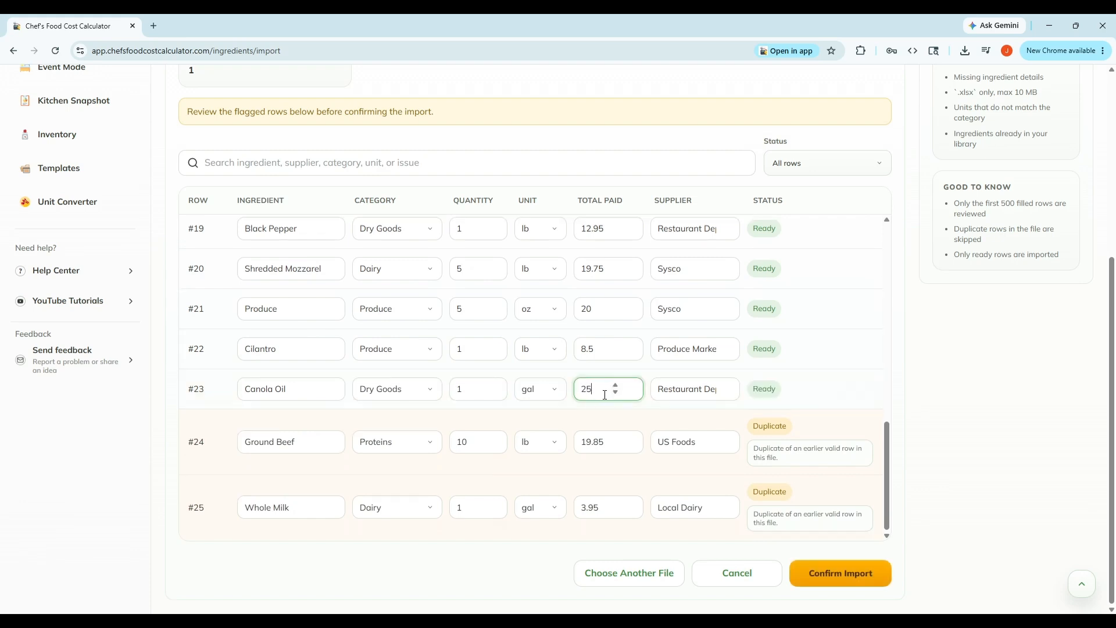
{"action": "type", "text": ".0"}
{"action": "left_click", "coordinate": [848, 586]}
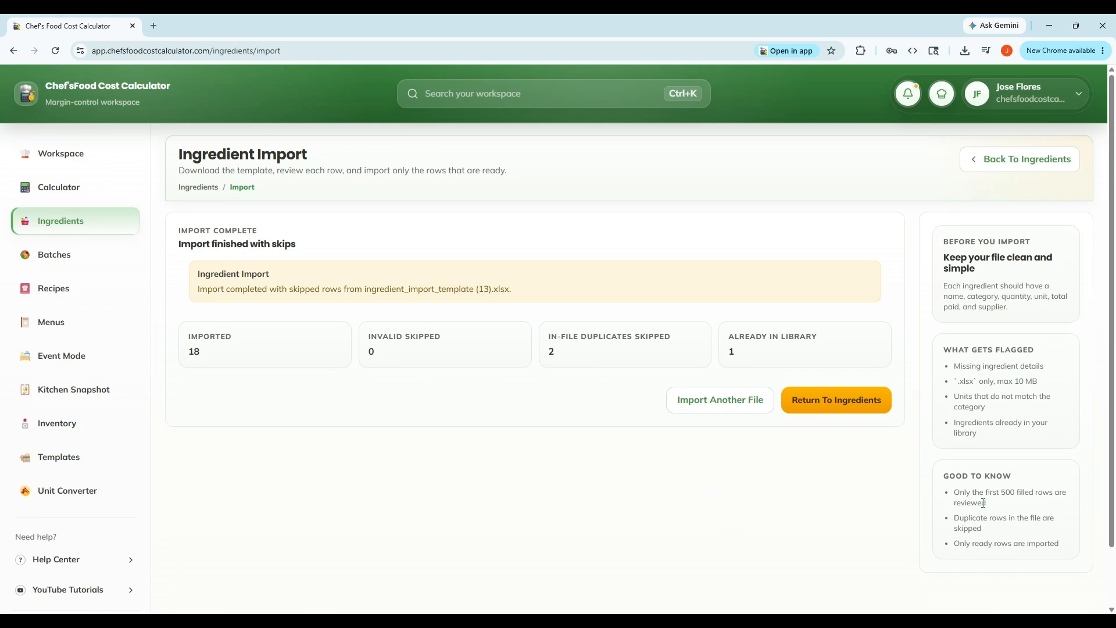
Step: Return to the ingredient library and look through the saved ingredients with their categories, suppliers and costs
{"action": "left_click", "coordinate": [468, 448]}
{"action": "left_click", "coordinate": [850, 410]}
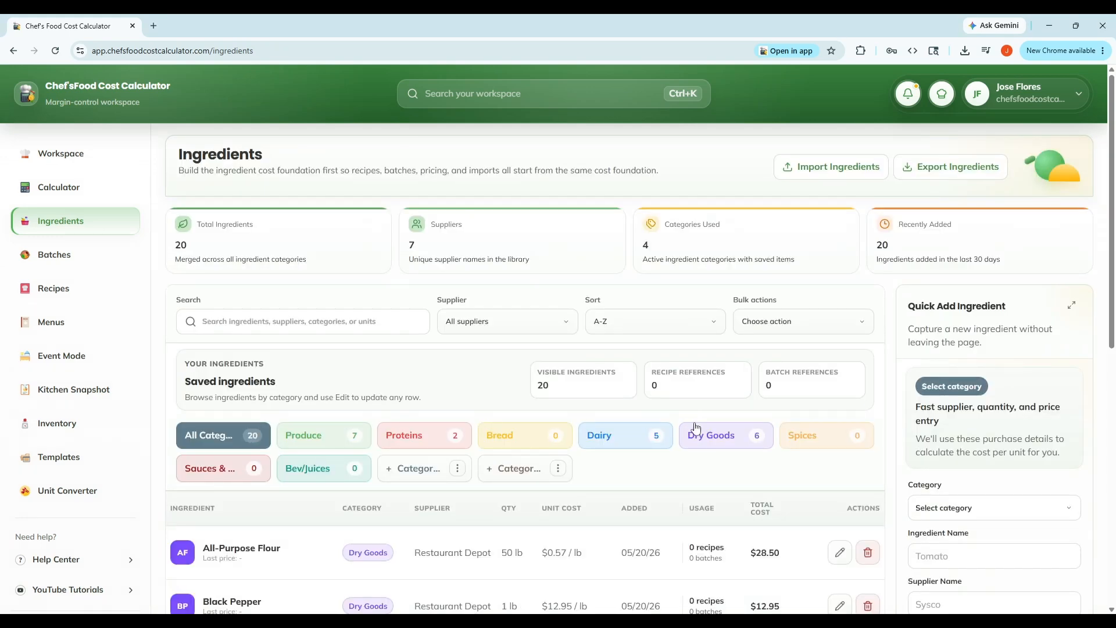
{"action": "scroll", "coordinate": [698, 430], "scroll_direction": "down", "scroll_amount": 3}
{"action": "scroll", "coordinate": [708, 439], "scroll_direction": "down", "scroll_amount": 5}
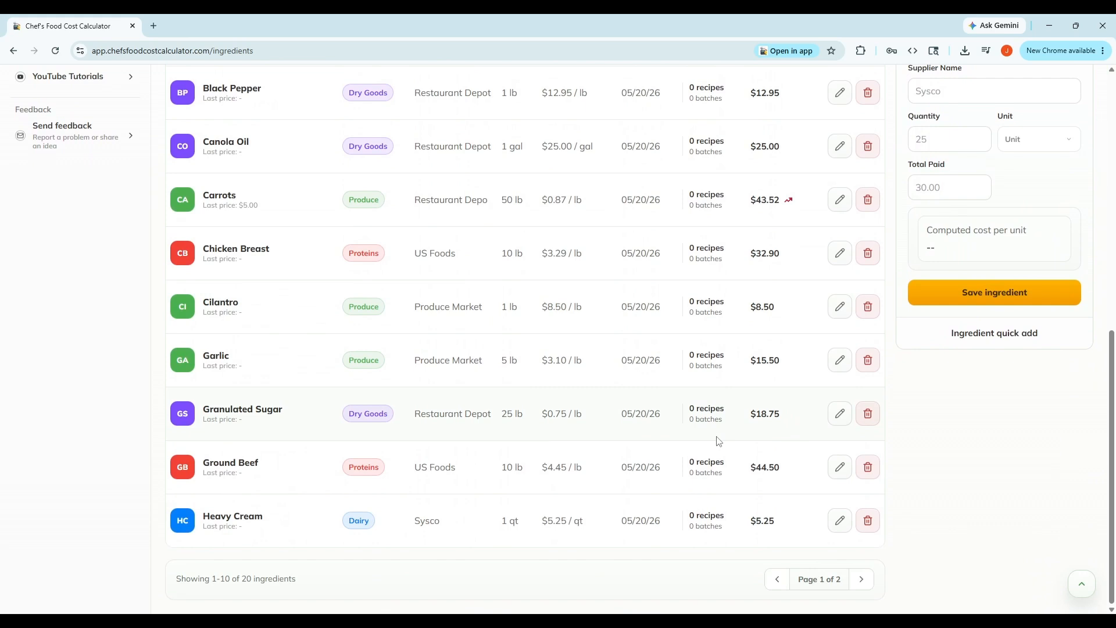
{"action": "scroll", "coordinate": [719, 441], "scroll_direction": "up", "scroll_amount": 3}
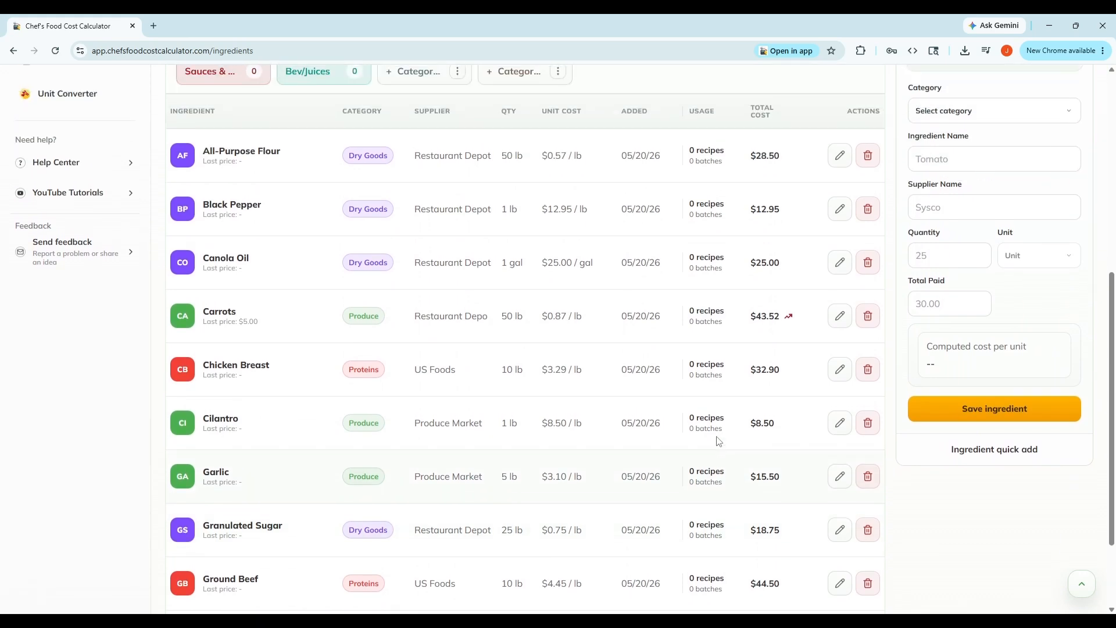
{"action": "scroll", "coordinate": [717, 437], "scroll_direction": "up", "scroll_amount": 4}
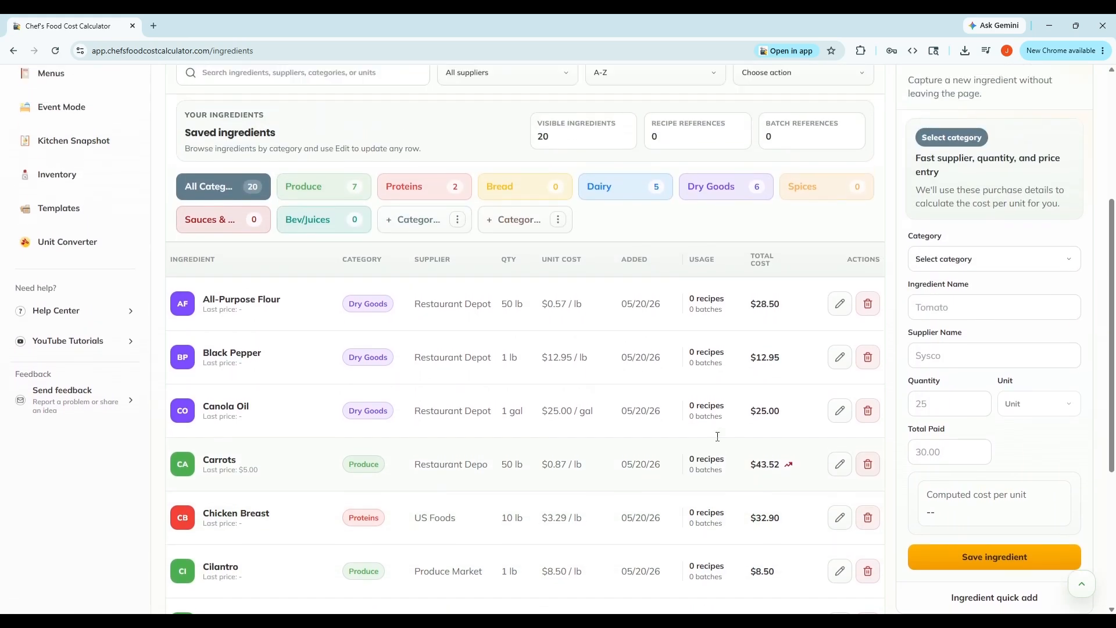
{"action": "scroll", "coordinate": [717, 437], "scroll_direction": "up", "scroll_amount": 2}
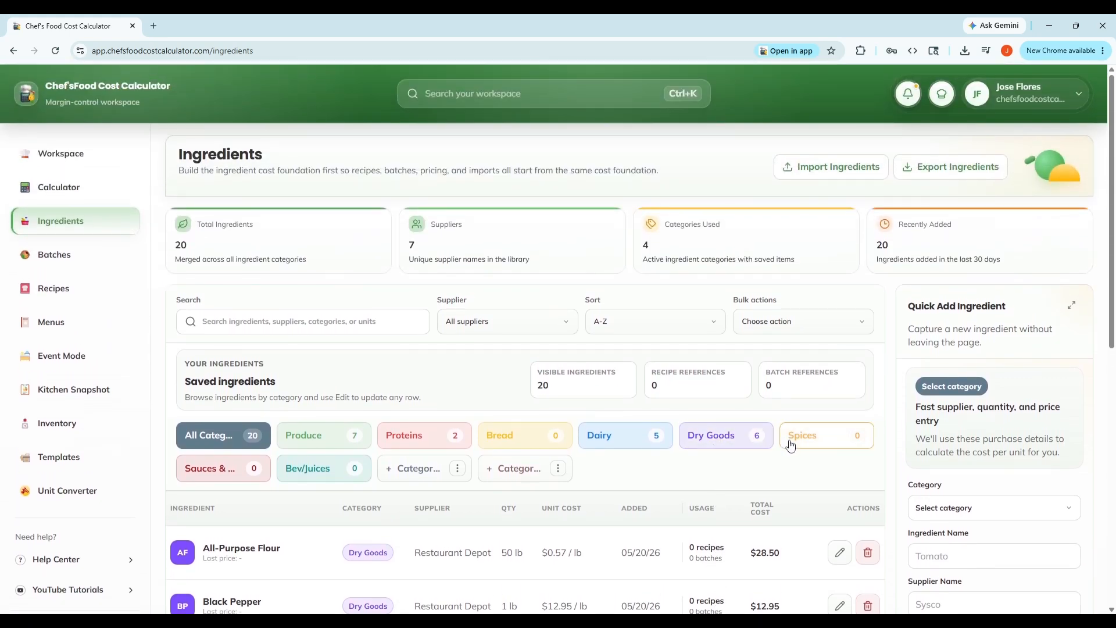
Step: Export the ingredient library as a spreadsheet, view the exported file in Excel and return to the Ingredients page
{"action": "left_click", "coordinate": [938, 175]}
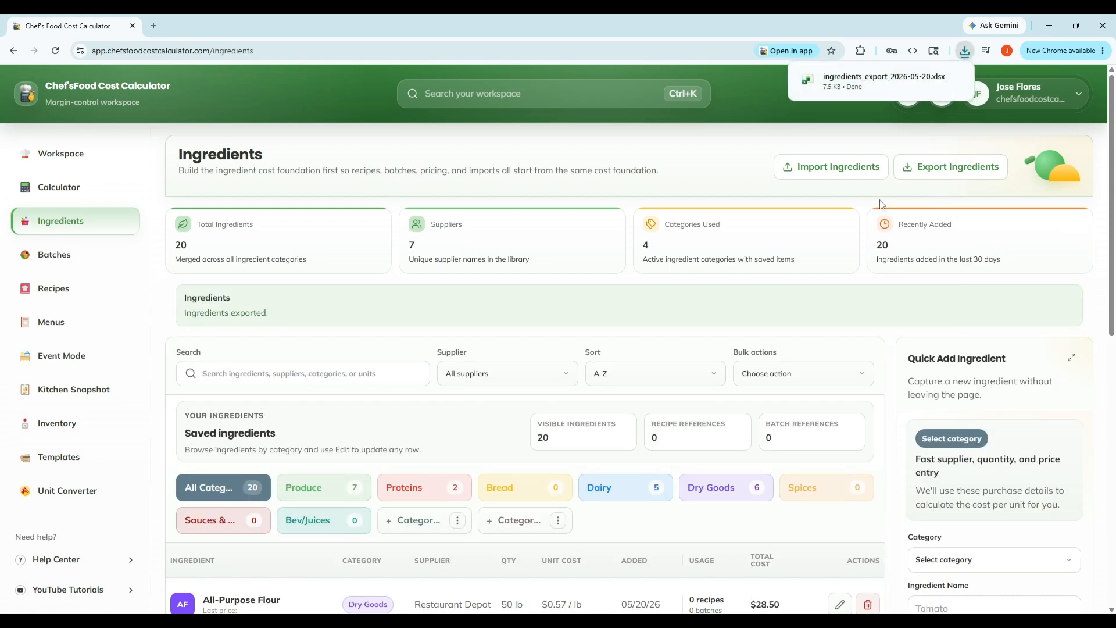
{"action": "left_click", "coordinate": [866, 83]}
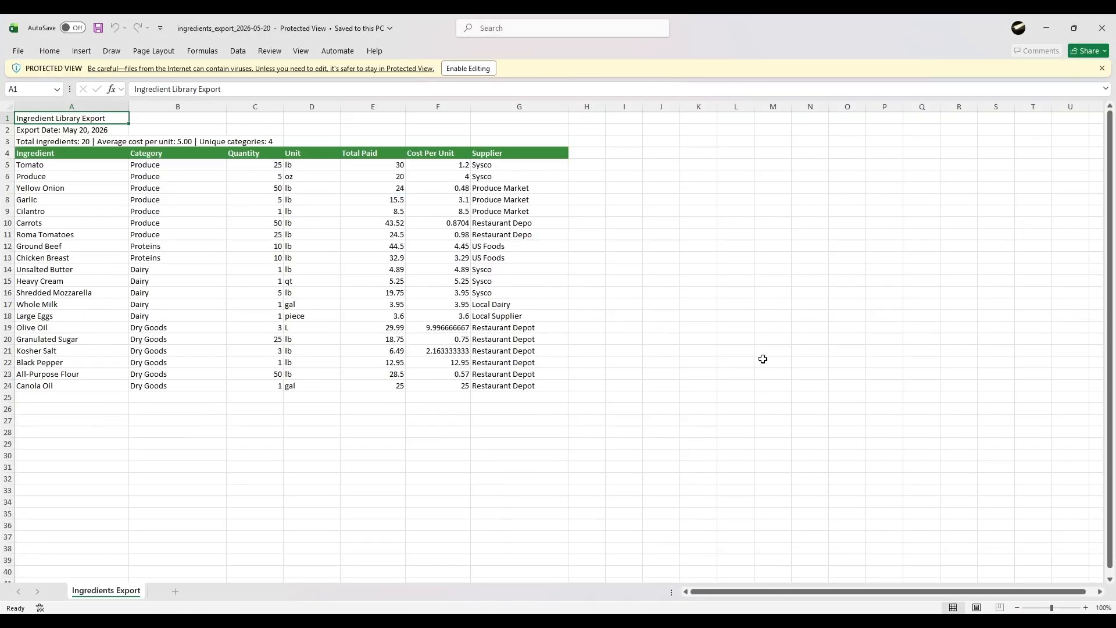
{"action": "left_click", "coordinate": [1052, 33]}
{"action": "left_click", "coordinate": [1051, 30]}
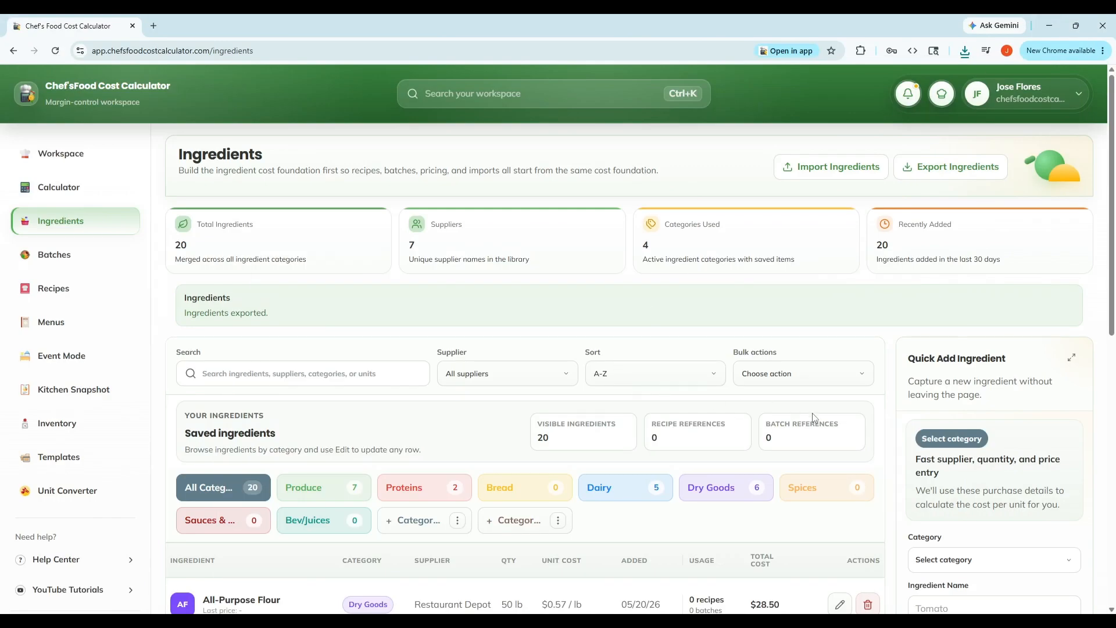
{"action": "scroll", "coordinate": [817, 421], "scroll_direction": "down", "scroll_amount": 1}
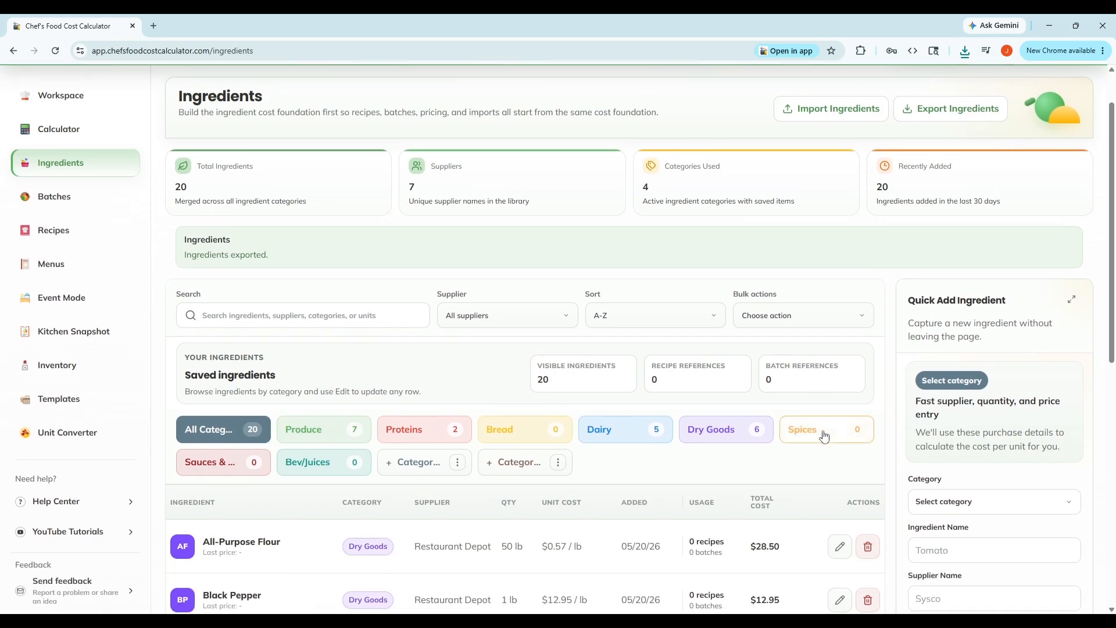
{"action": "scroll", "coordinate": [825, 436], "scroll_direction": "up", "scroll_amount": 1}
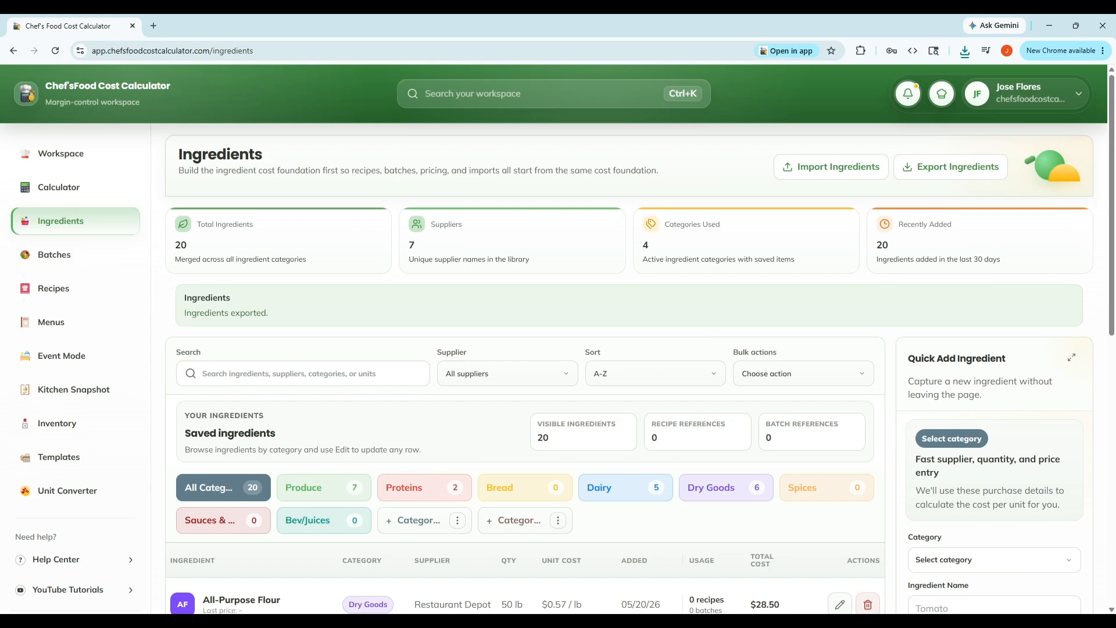
{"action": "scroll", "coordinate": [825, 436], "scroll_direction": "down", "scroll_amount": 1}
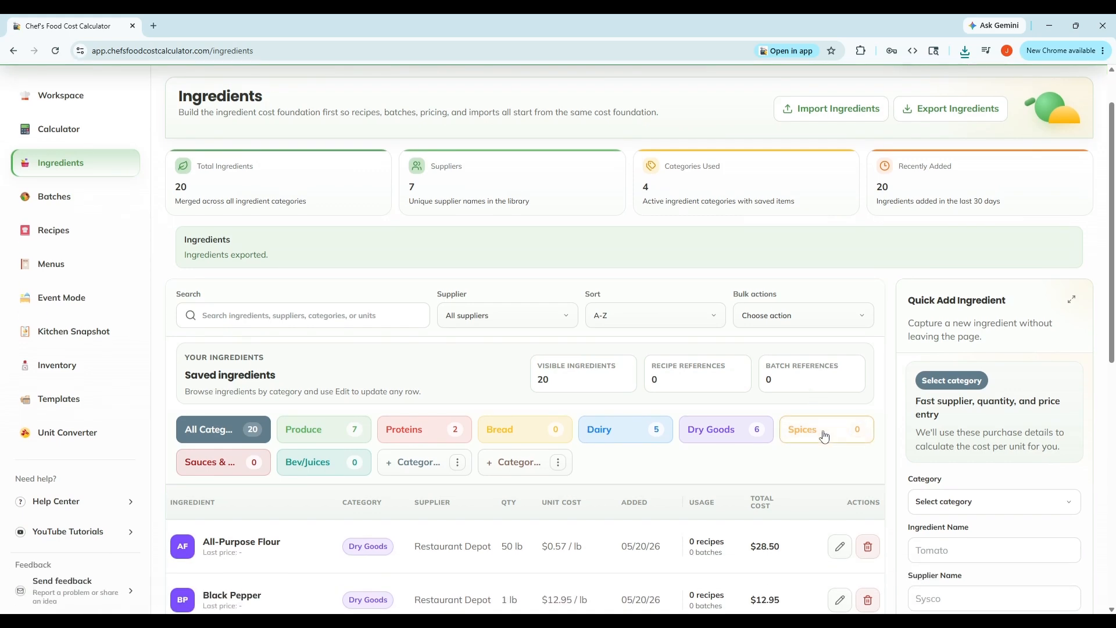
{"action": "scroll", "coordinate": [824, 436], "scroll_direction": "up", "scroll_amount": 1}
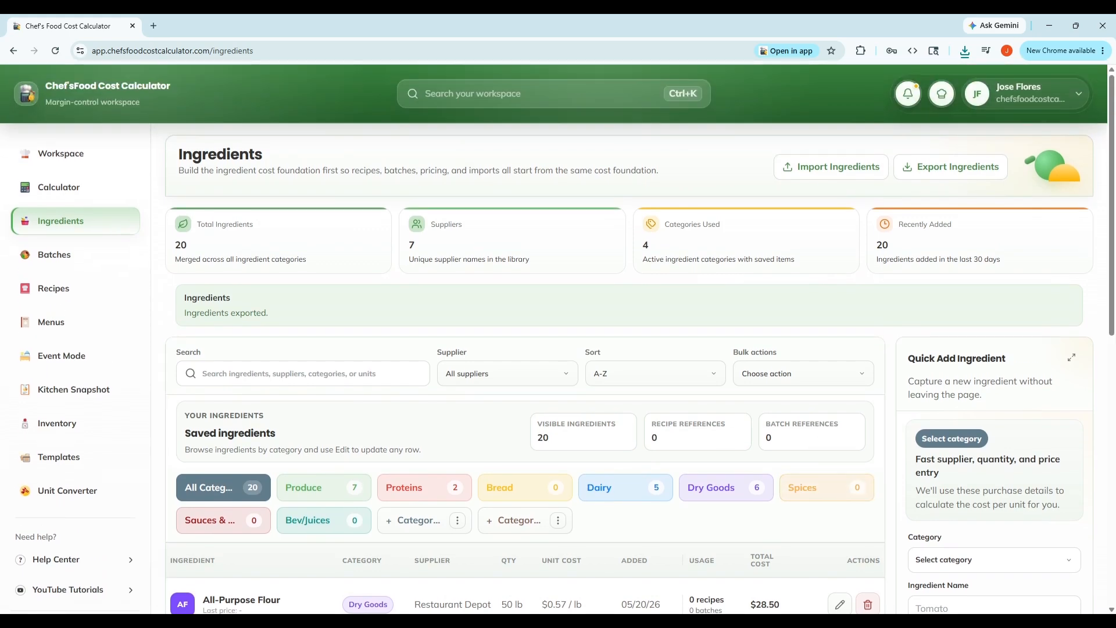
{"action": "scroll", "coordinate": [824, 436], "scroll_direction": "down", "scroll_amount": 1}
{"action": "scroll", "coordinate": [825, 436], "scroll_direction": "up", "scroll_amount": 1}
{"action": "scroll", "coordinate": [824, 435], "scroll_direction": "down", "scroll_amount": 1}
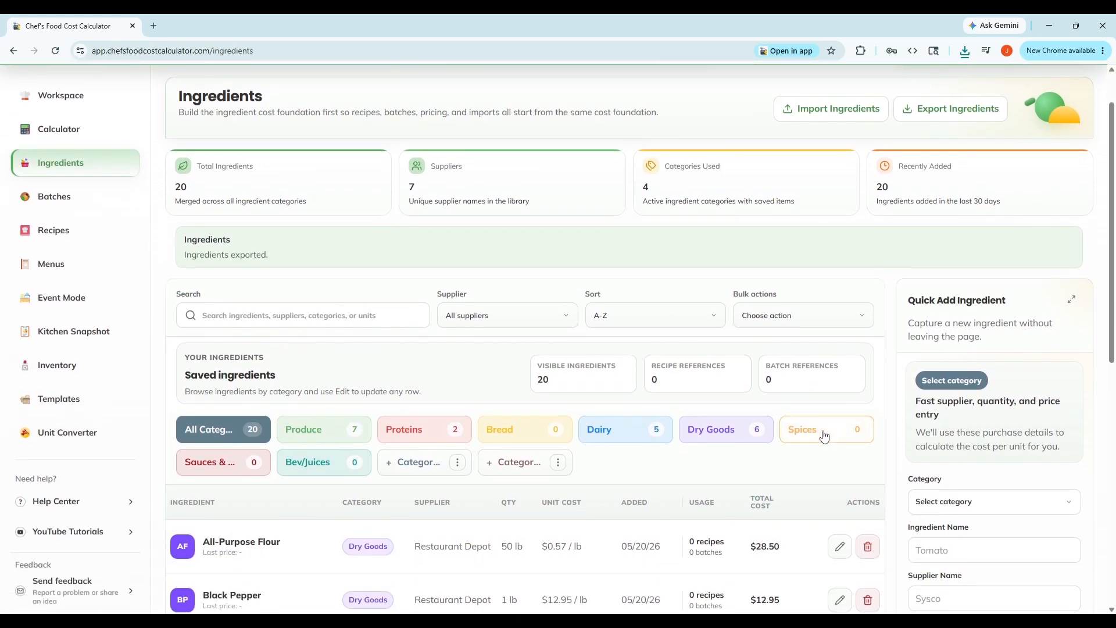